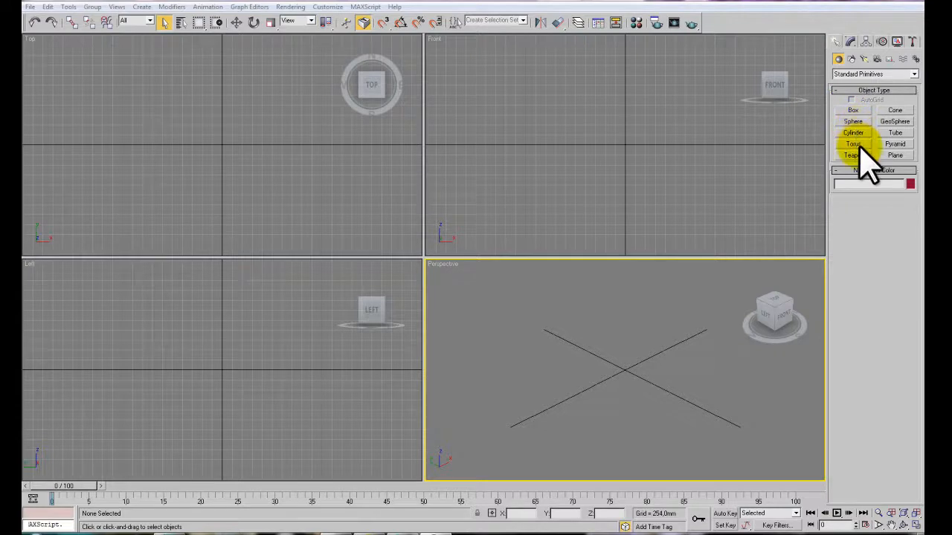
# - In the Top view, create a sphere about 601 mm in radius and a cone with radii about 543 and 201 mm and height about 712 mm
pyautogui.click(859, 122)
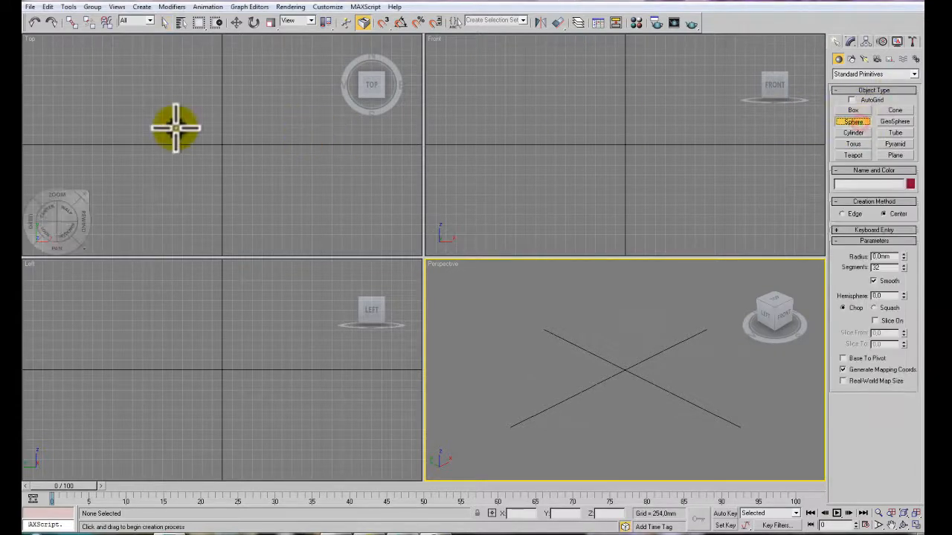
pyautogui.moveTo(125, 121); pyautogui.dragTo(147, 132)
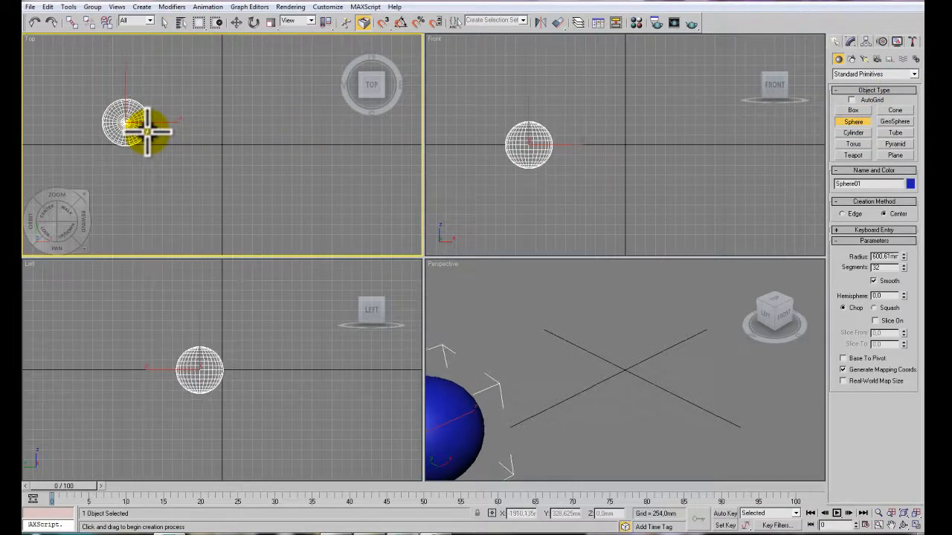
pyautogui.click(895, 113)
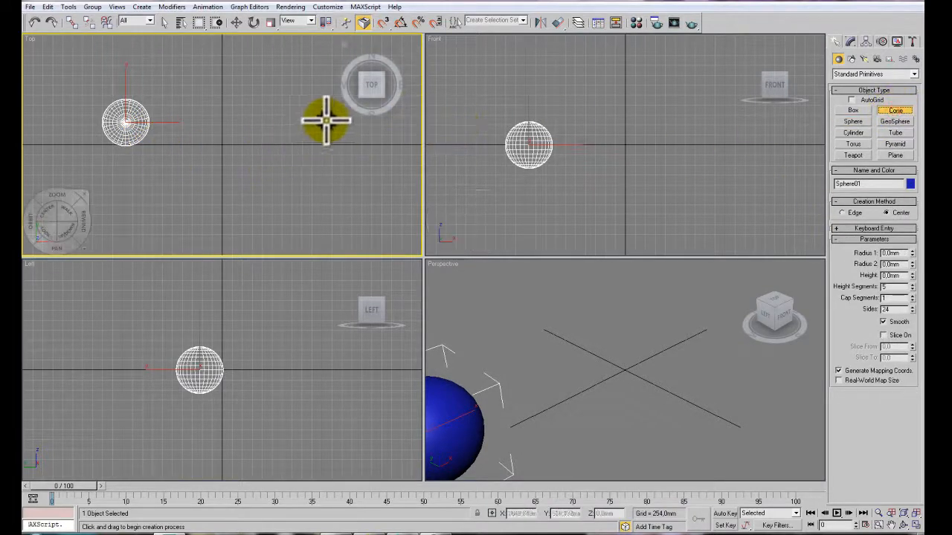
pyautogui.moveTo(302, 125); pyautogui.dragTo(308, 134)
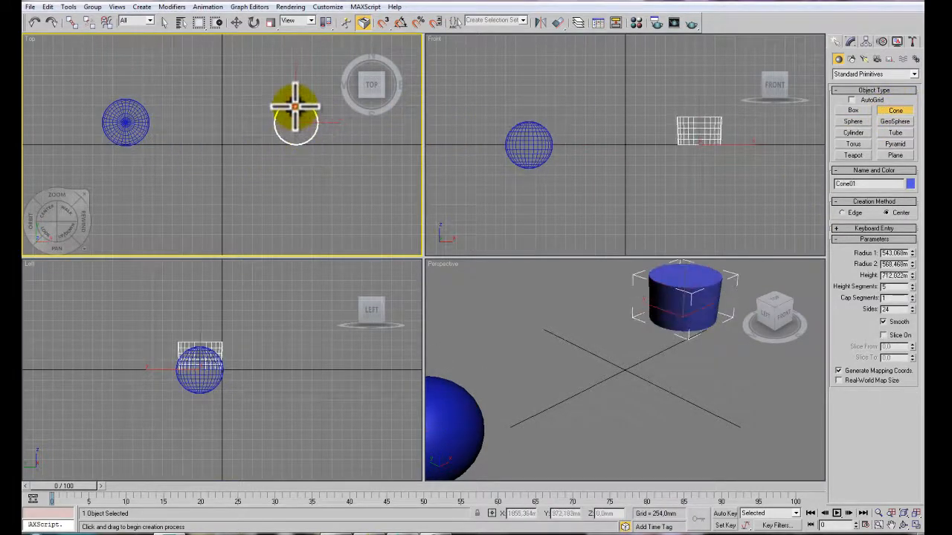
pyautogui.click(293, 102)
pyautogui.click(279, 117)
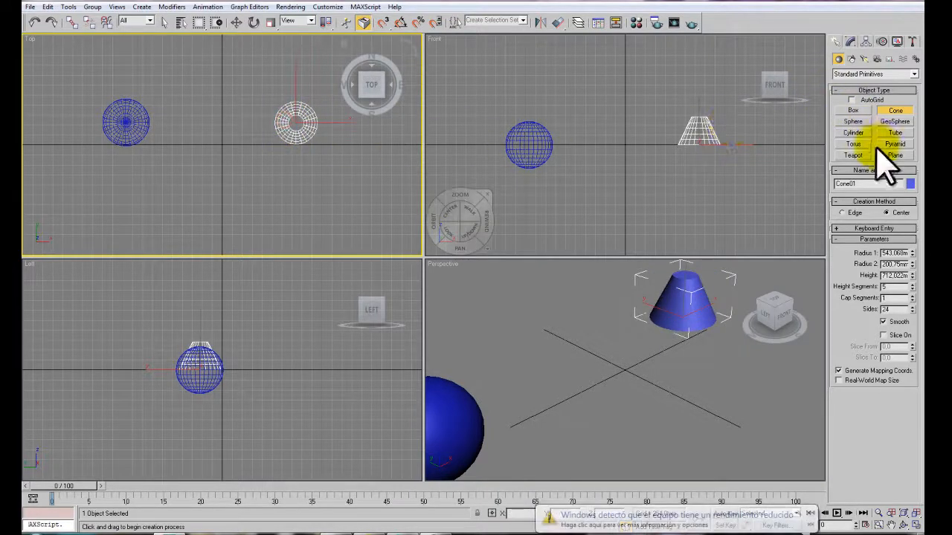
# - Create a teapot in the Top view, in front of and between the sphere and the cone
pyautogui.click(854, 156)
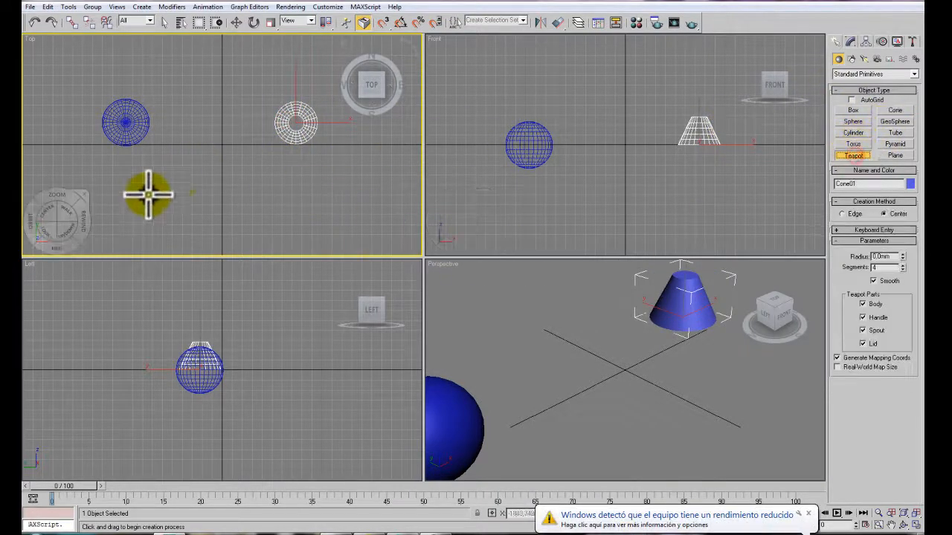
pyautogui.moveTo(188, 182); pyautogui.dragTo(213, 181)
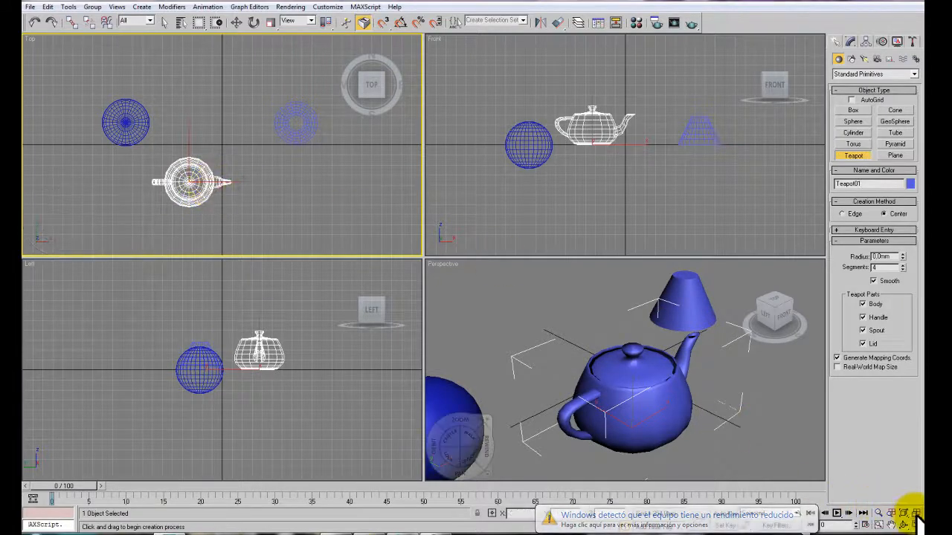
pyautogui.click(916, 513)
pyautogui.click(903, 525)
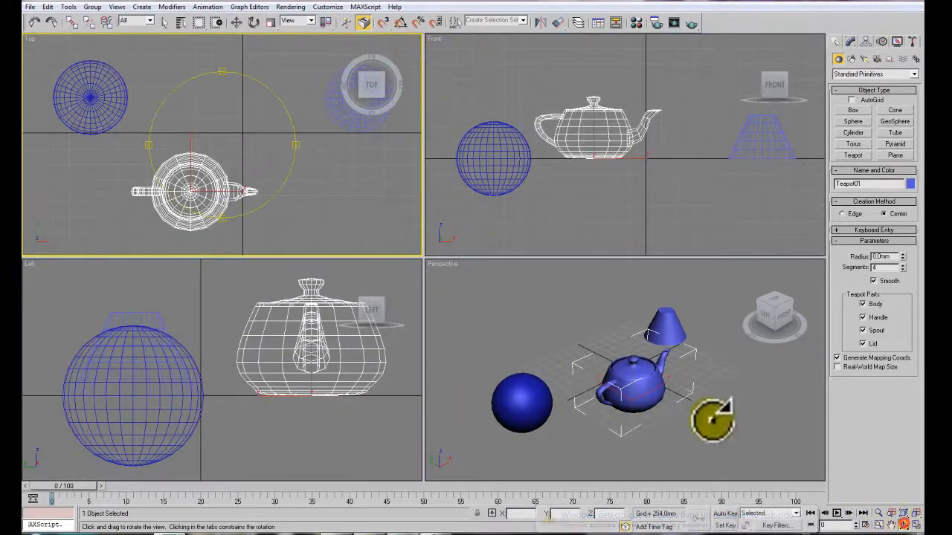
pyautogui.click(654, 364)
pyautogui.moveTo(655, 365); pyautogui.dragTo(584, 390)
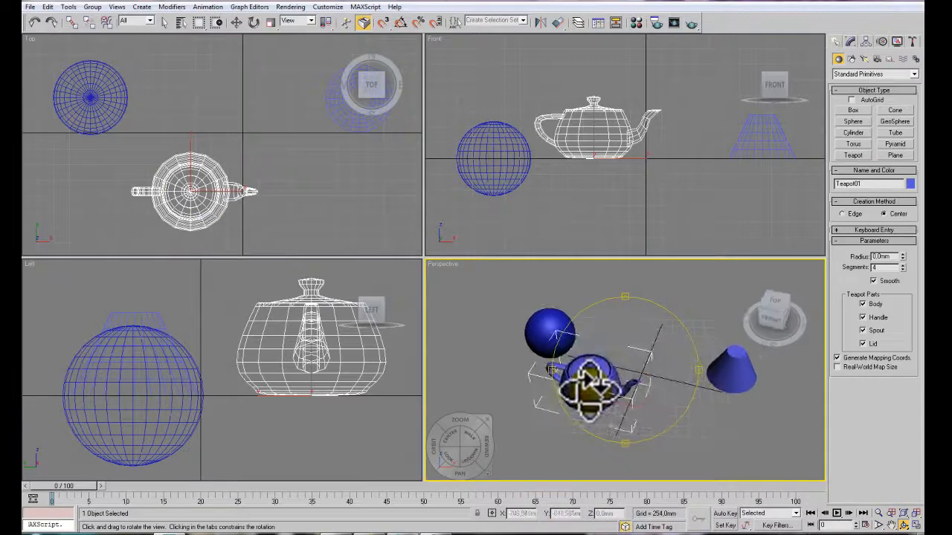
# - Create a small sphere about 202 mm in radius in the Top view, behind the teapot and between the large sphere and the cone
pyautogui.click(853, 121)
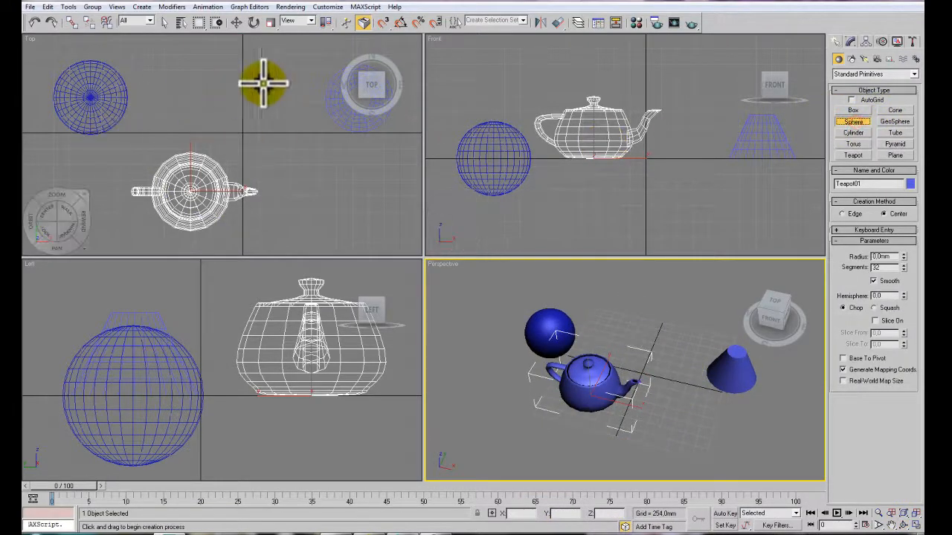
pyautogui.moveTo(240, 86); pyautogui.dragTo(251, 89)
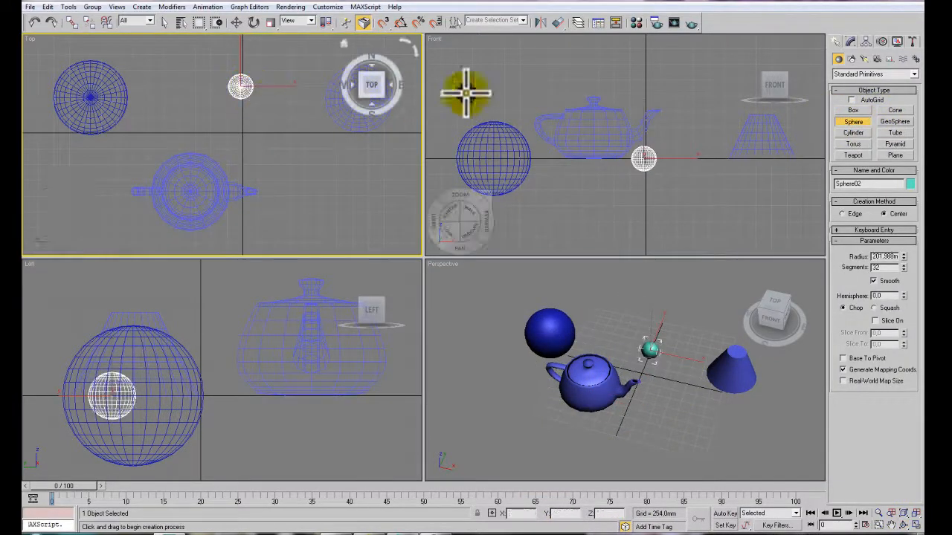
pyautogui.click(917, 525)
pyautogui.click(918, 525)
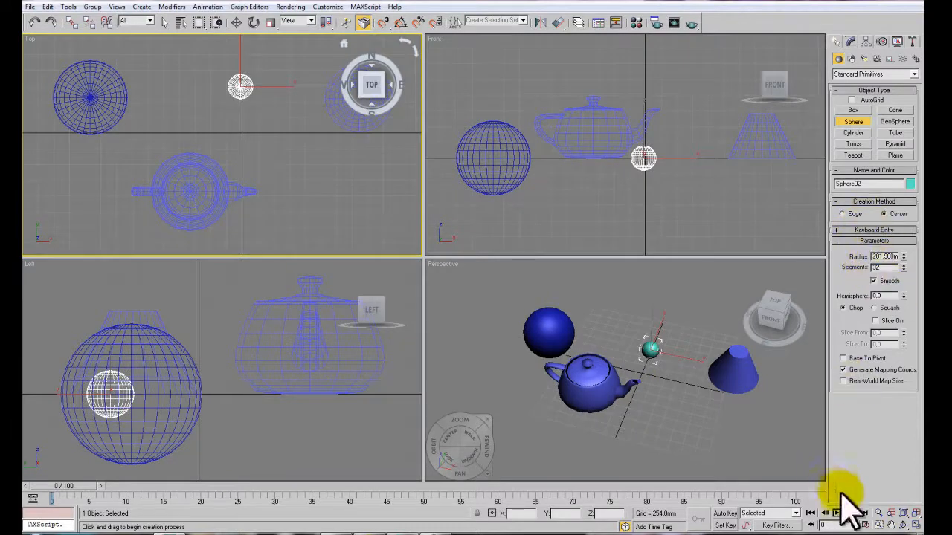
pyautogui.click(903, 525)
pyautogui.moveTo(659, 383); pyautogui.dragTo(567, 392)
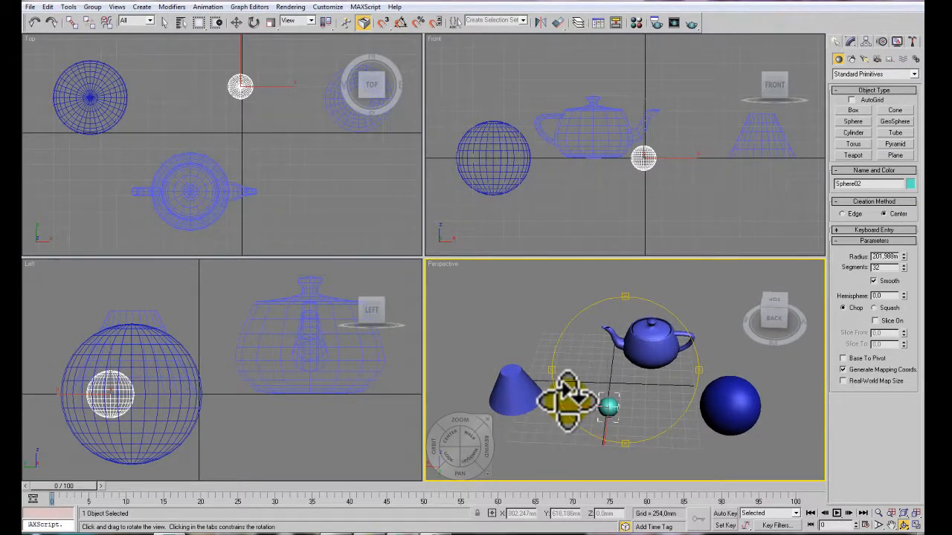
pyautogui.moveTo(617, 392); pyautogui.dragTo(628, 383)
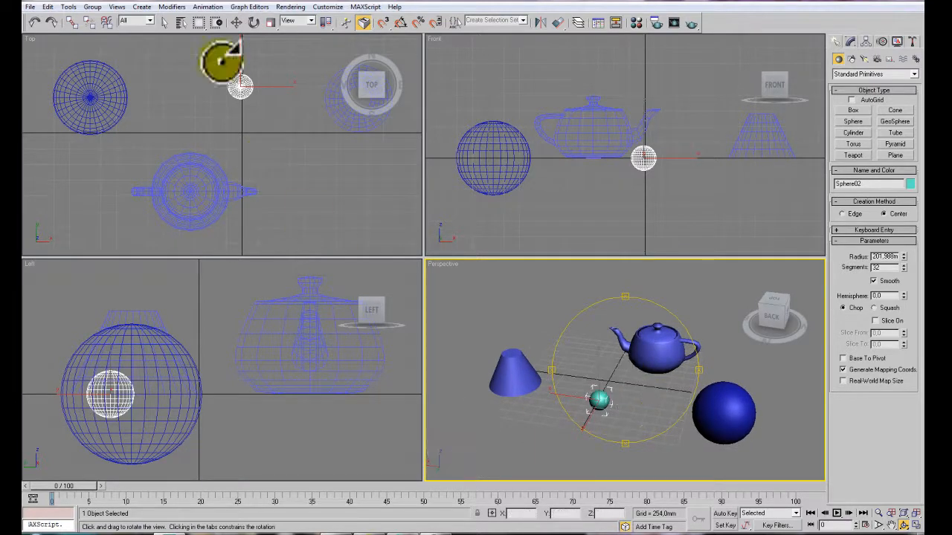
# - Raise the small sphere to about Z 227 mm and the large sphere to about Z 574 mm in the Front view
pyautogui.click(235, 23)
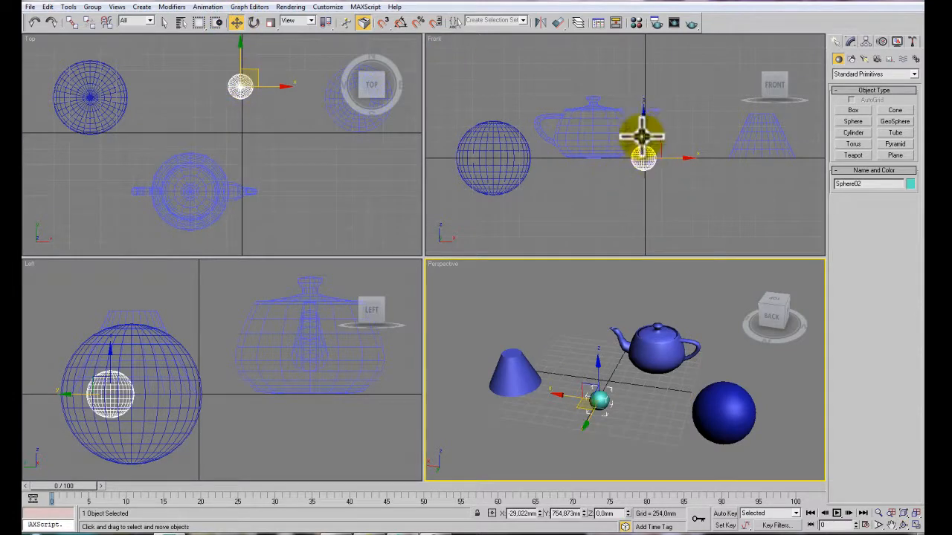
pyautogui.moveTo(642, 134); pyautogui.dragTo(642, 116)
pyautogui.click(498, 156)
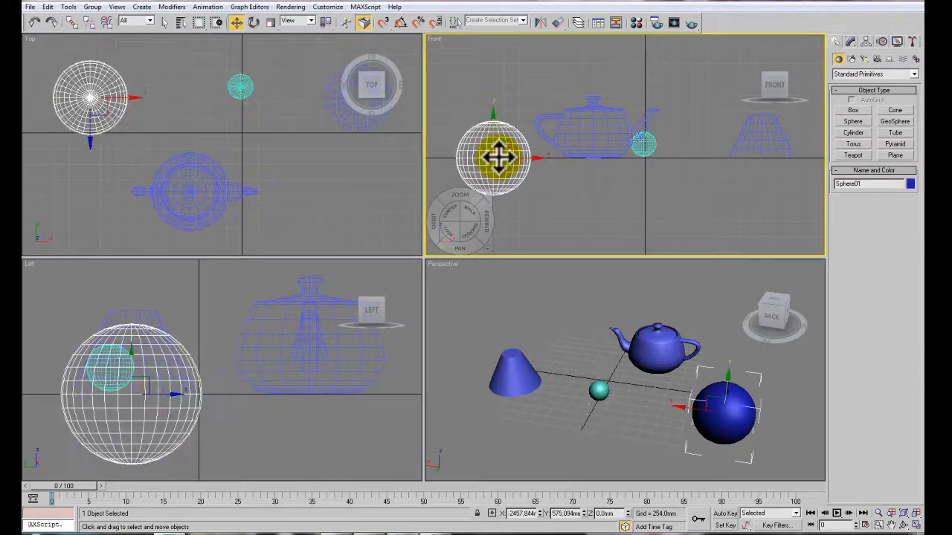
pyautogui.moveTo(491, 128); pyautogui.dragTo(487, 94)
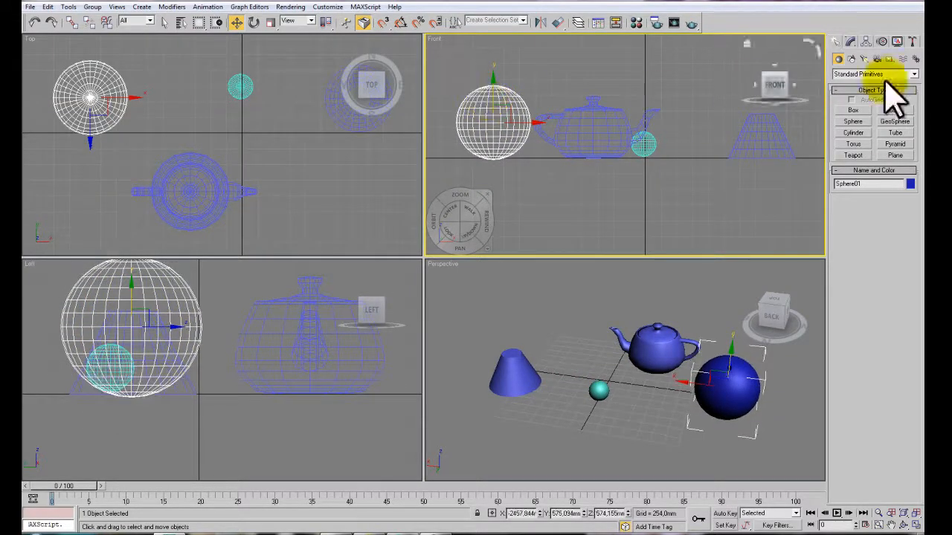
# - Create a flat box as a floor beneath all objects, about 5439 mm long, 9661 mm wide and 87 mm thick downward
pyautogui.click(853, 110)
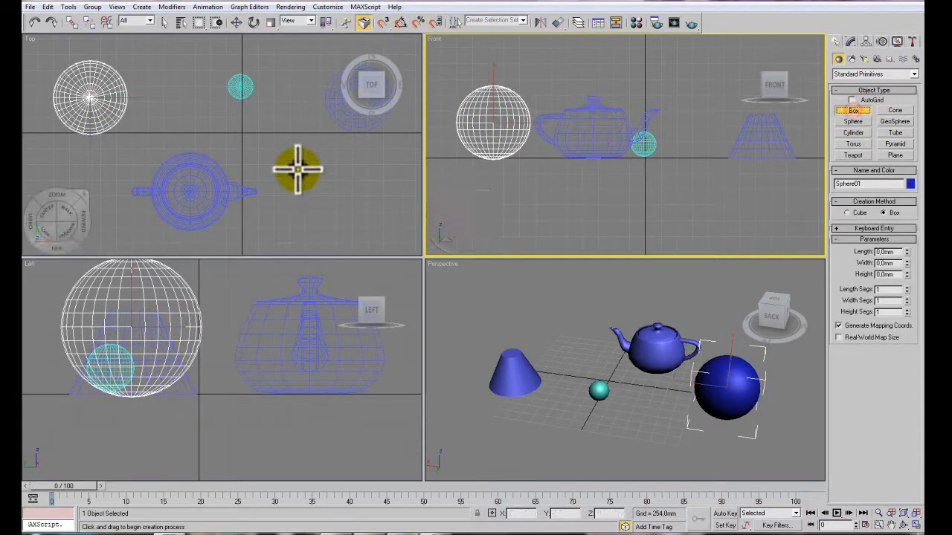
pyautogui.rightClick(297, 169)
pyautogui.scroll(-3, 226, 143)
pyautogui.moveTo(80, 57); pyautogui.dragTo(379, 227)
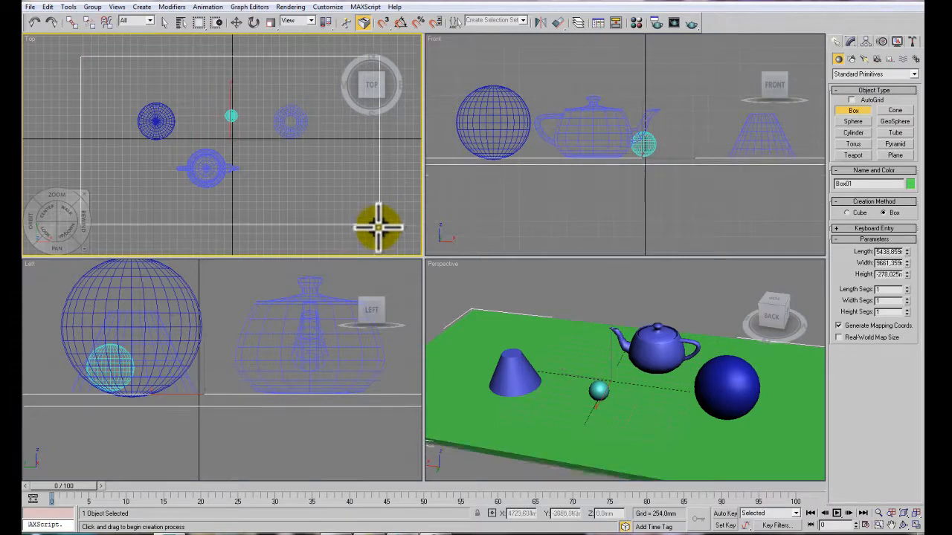
pyautogui.click(916, 515)
pyautogui.click(623, 404)
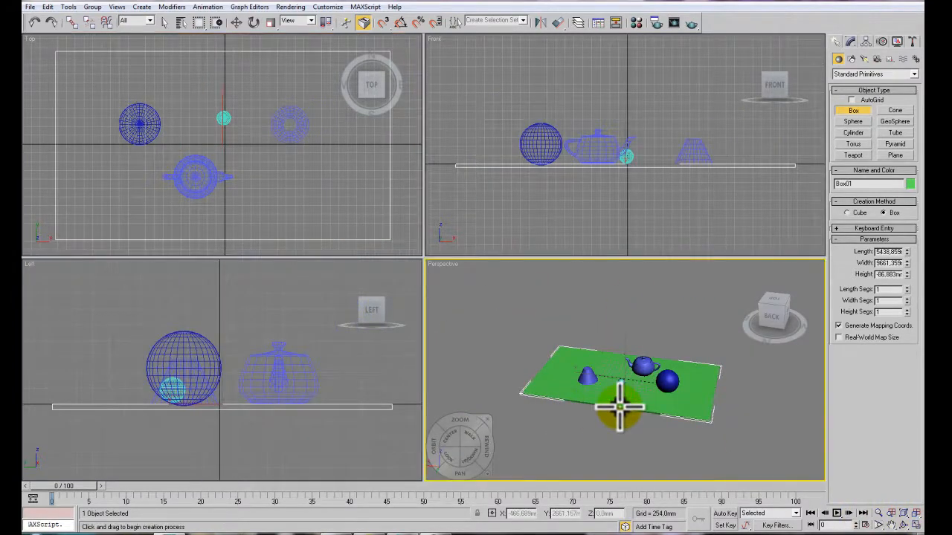
pyautogui.scroll(5, 638, 402)
pyautogui.scroll(2, 637, 402)
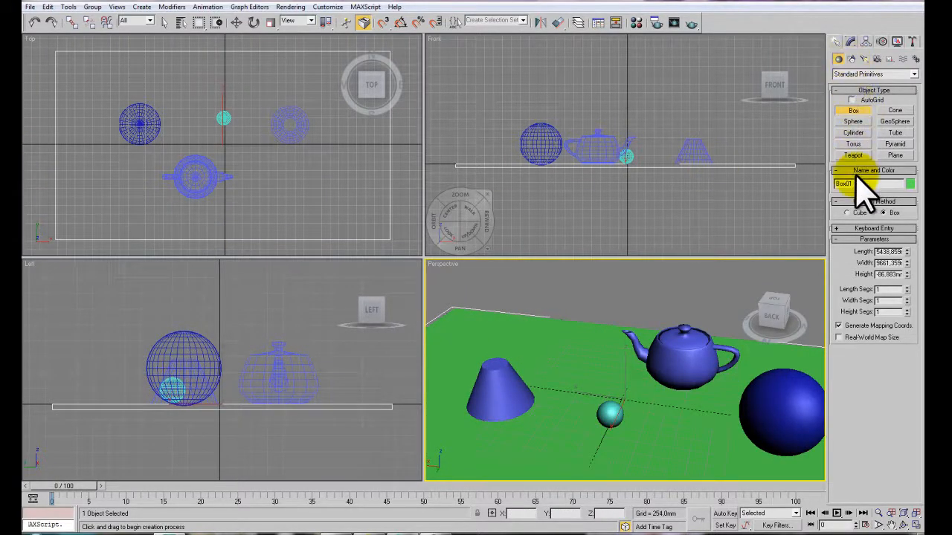
# - Select the small sphere with the Move tool and set the animation's end time to frame 1000
pyautogui.click(236, 22)
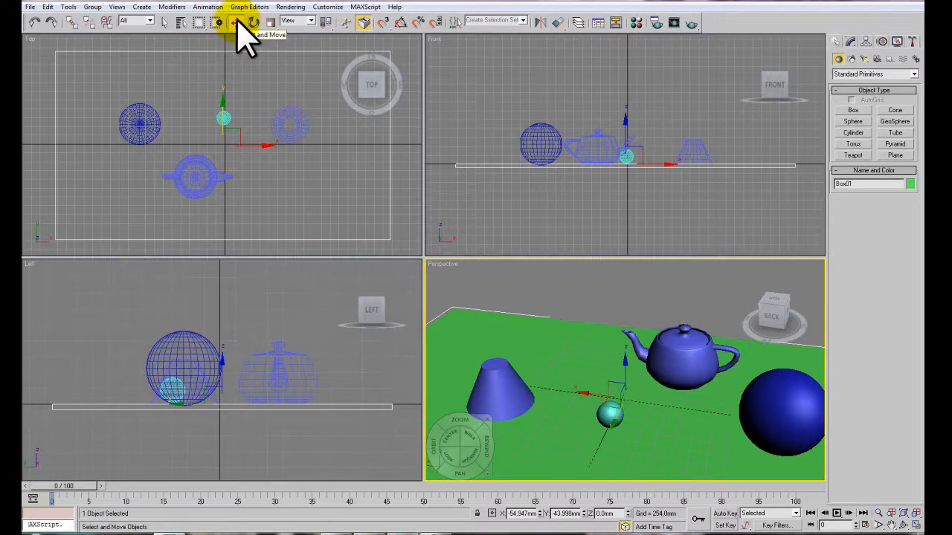
pyautogui.click(226, 119)
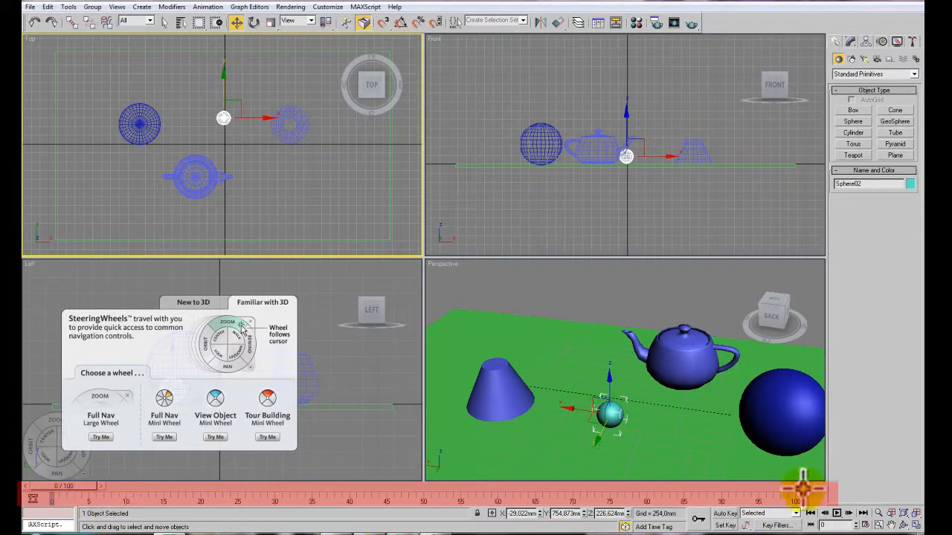
pyautogui.click(867, 526)
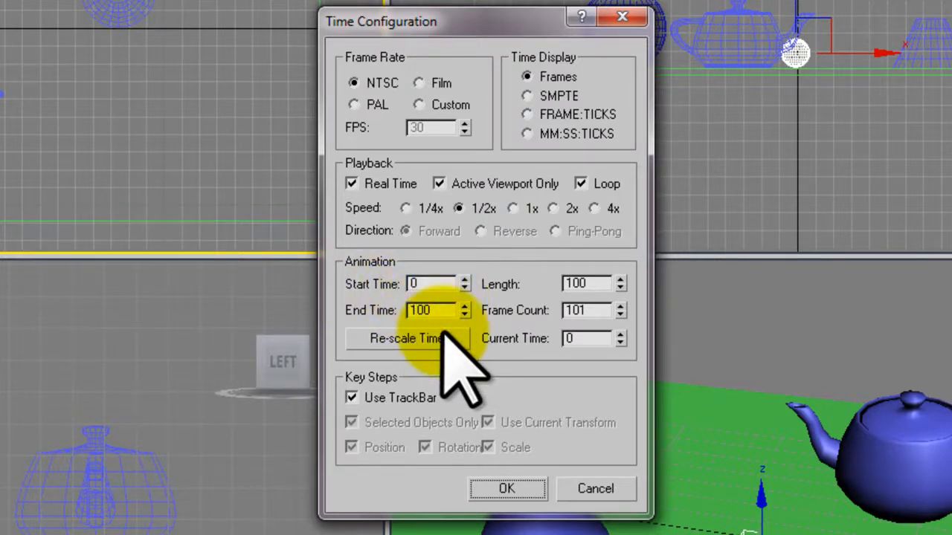
pyautogui.click(444, 336)
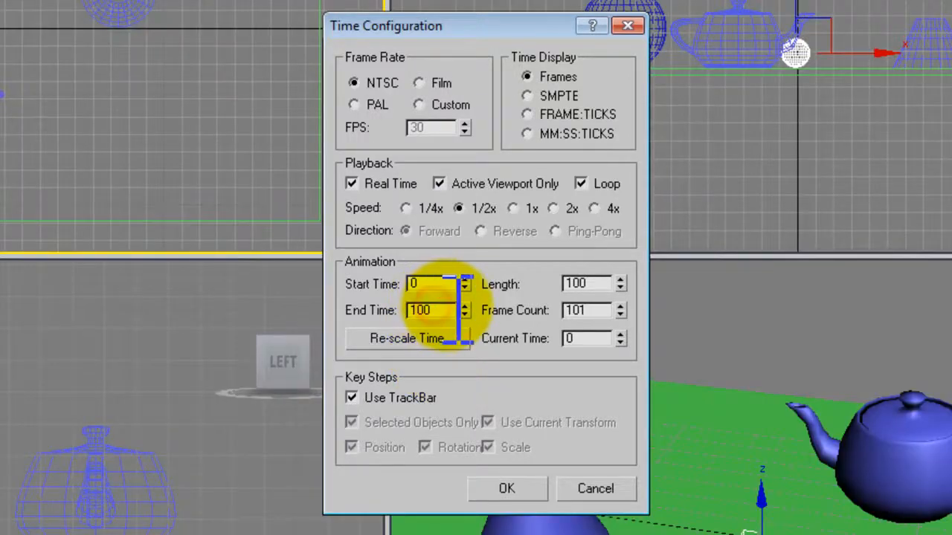
pyautogui.click(420, 338)
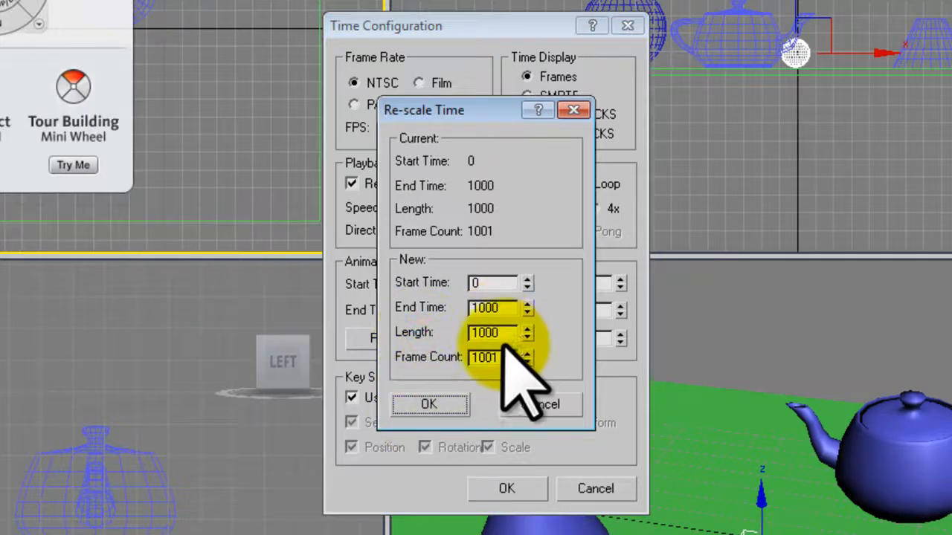
pyautogui.click(439, 405)
pyautogui.click(506, 487)
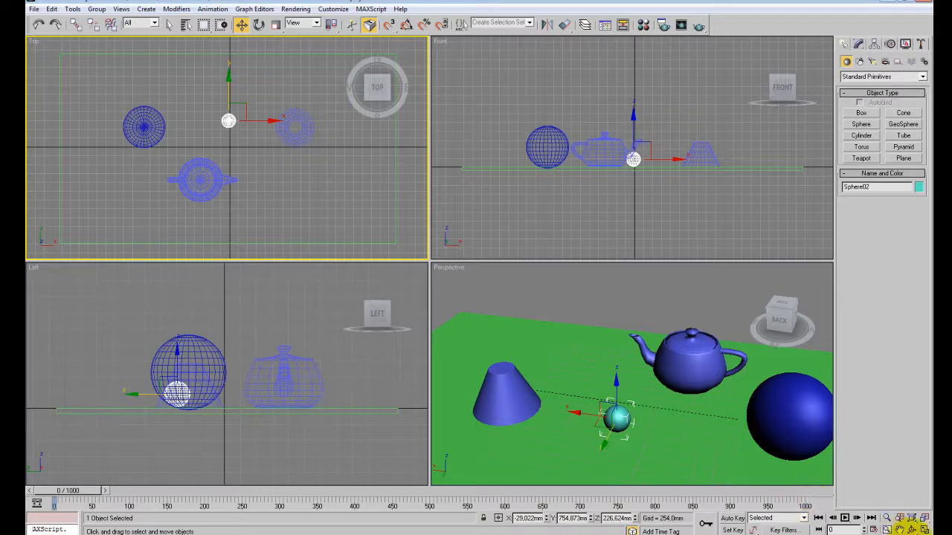
# - Set the animation playback speed to 1x in the time configuration
pyautogui.click(875, 529)
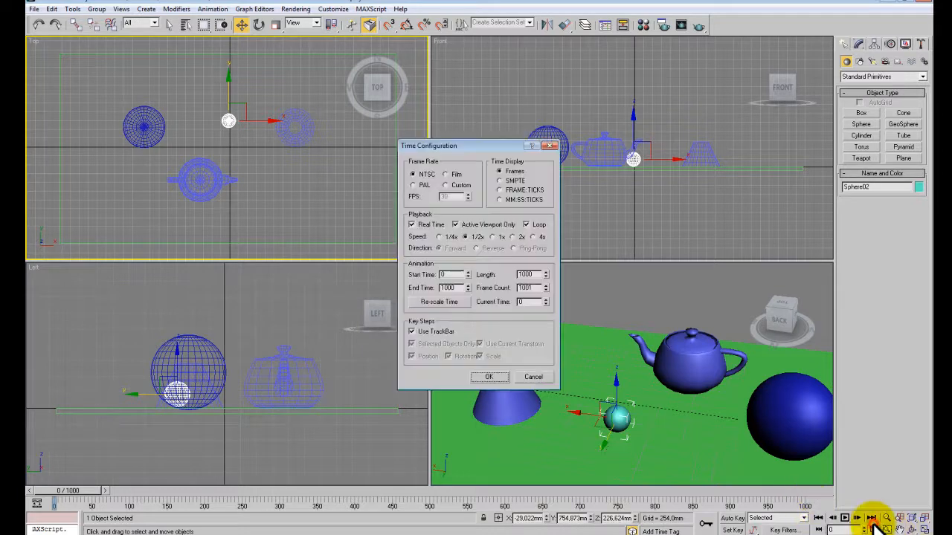
pyautogui.click(493, 236)
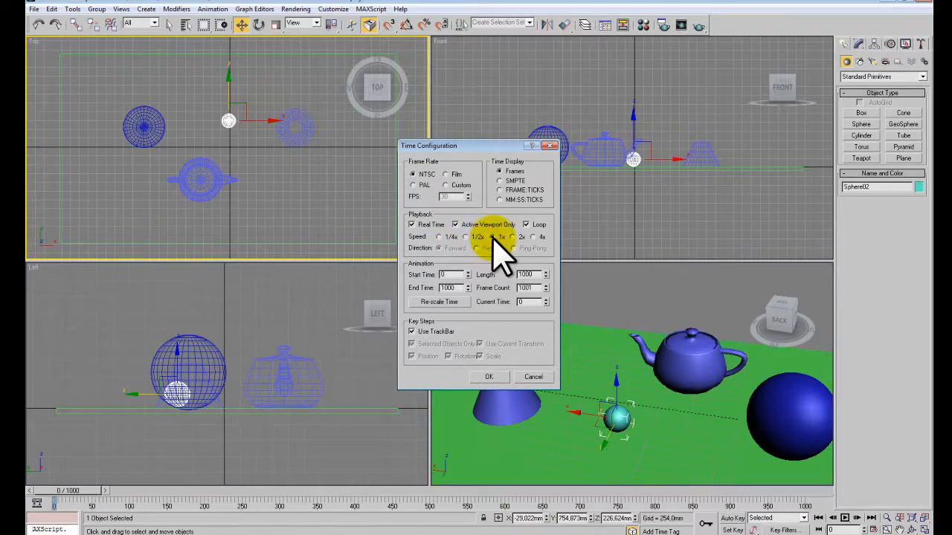
pyautogui.click(487, 377)
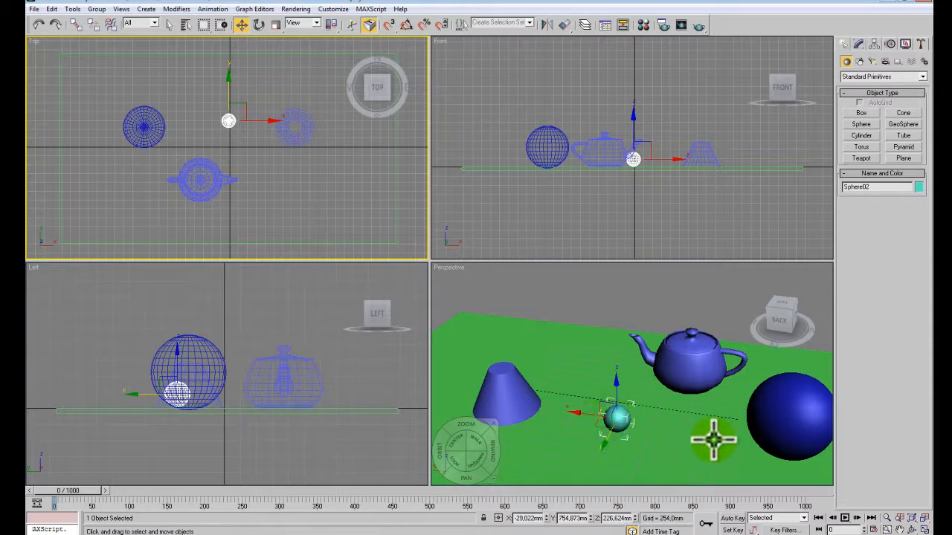
# - Turn on Auto Key, go to frame 250 and move the small sphere high above the floor and toward the cone in the Front view
pyautogui.click(732, 519)
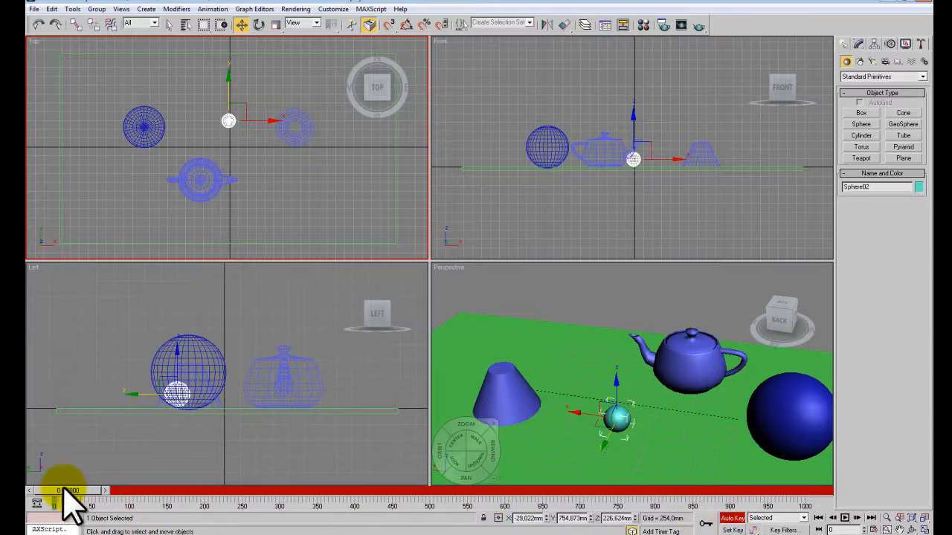
pyautogui.moveTo(64, 491); pyautogui.dragTo(248, 495)
pyautogui.press('w')
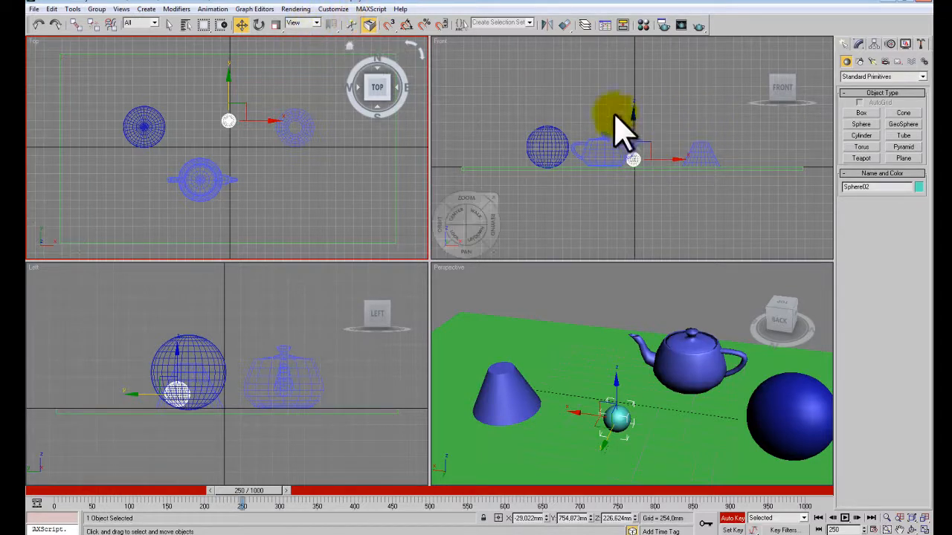
pyautogui.rightClick(649, 113)
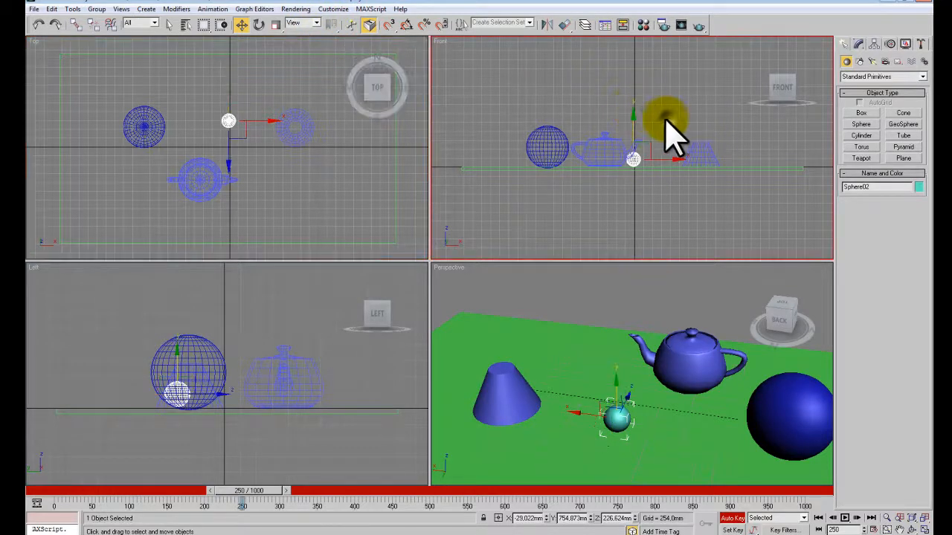
pyautogui.rightClick(648, 132)
pyautogui.click(638, 146)
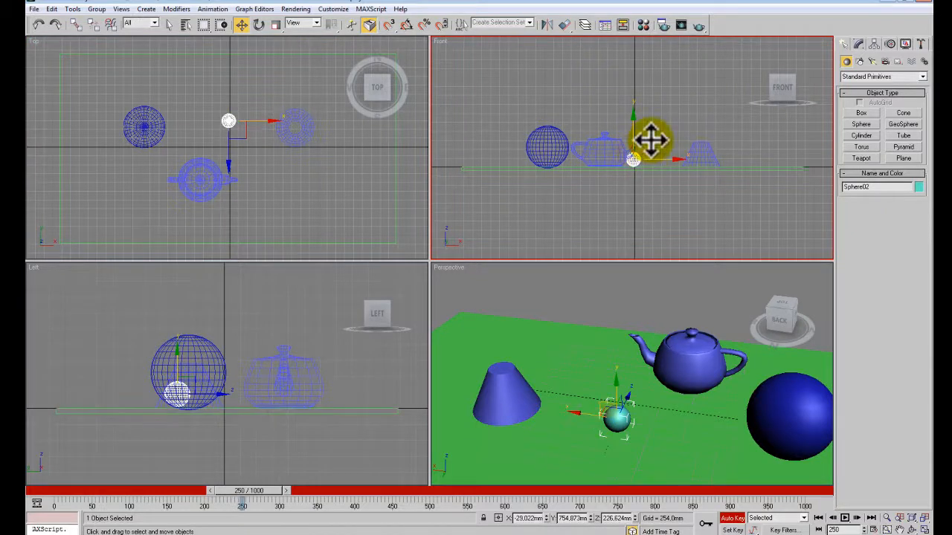
pyautogui.moveTo(649, 142); pyautogui.dragTo(679, 74)
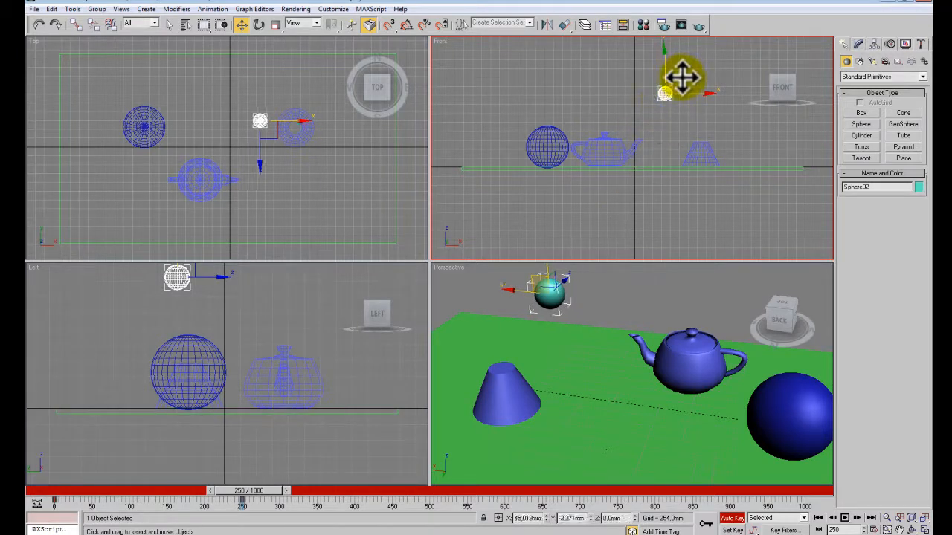
# - Raise the small sphere further at frame 250, and at frame 300 move it onto the top of the cone
pyautogui.moveTo(682, 77); pyautogui.dragTo(693, 47)
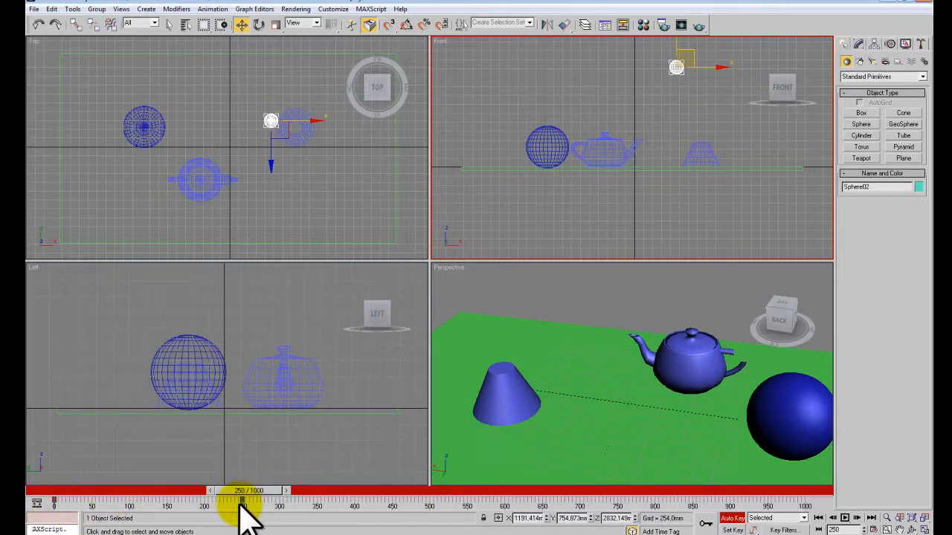
pyautogui.moveTo(255, 493); pyautogui.dragTo(294, 492)
pyautogui.moveTo(694, 47); pyautogui.dragTo(718, 120)
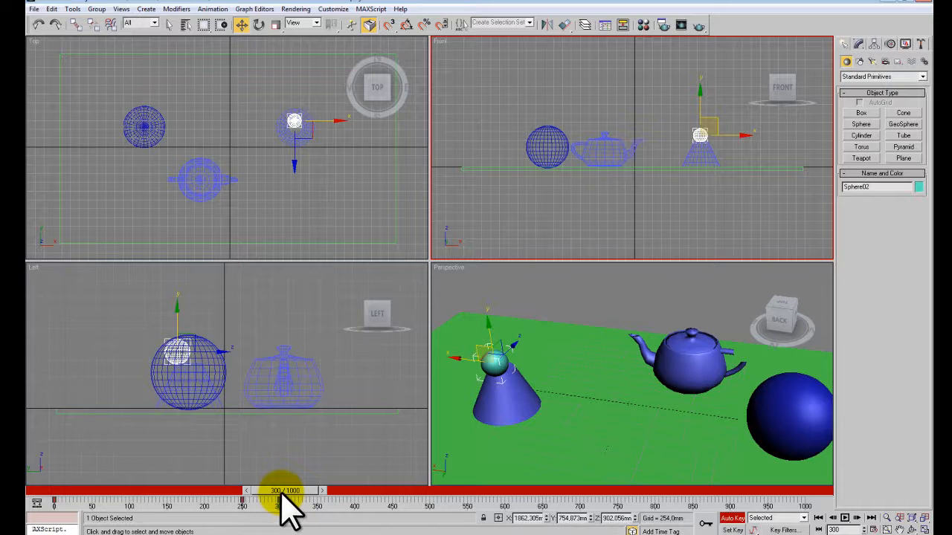
# - At frame 506, move the small sphere high above the teapot, aligning it over the lid in the Front and Top views
pyautogui.moveTo(284, 499); pyautogui.dragTo(435, 498)
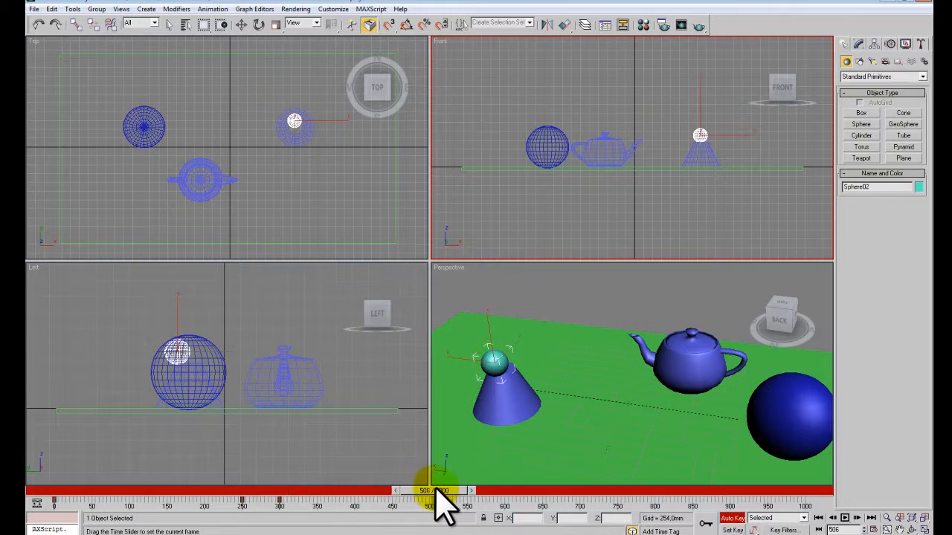
pyautogui.press('w')
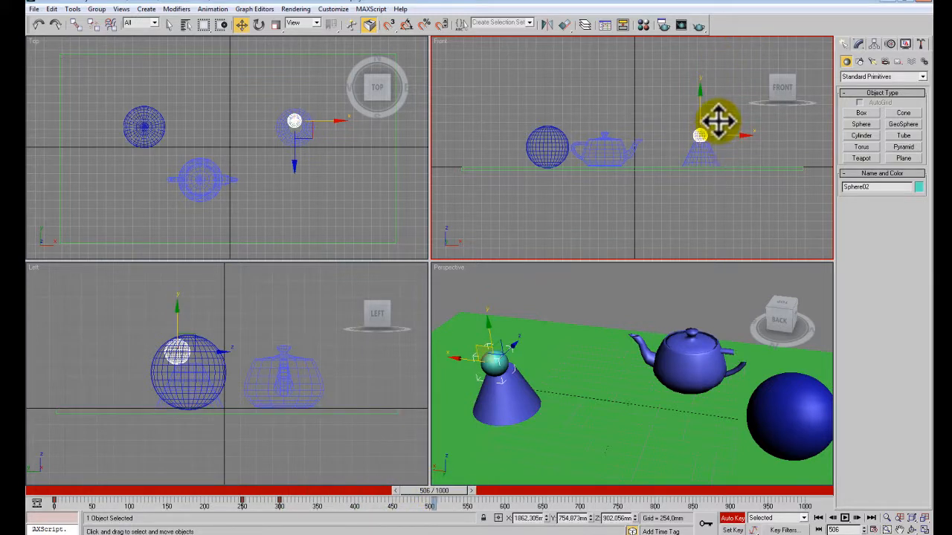
pyautogui.moveTo(717, 134); pyautogui.dragTo(622, 72)
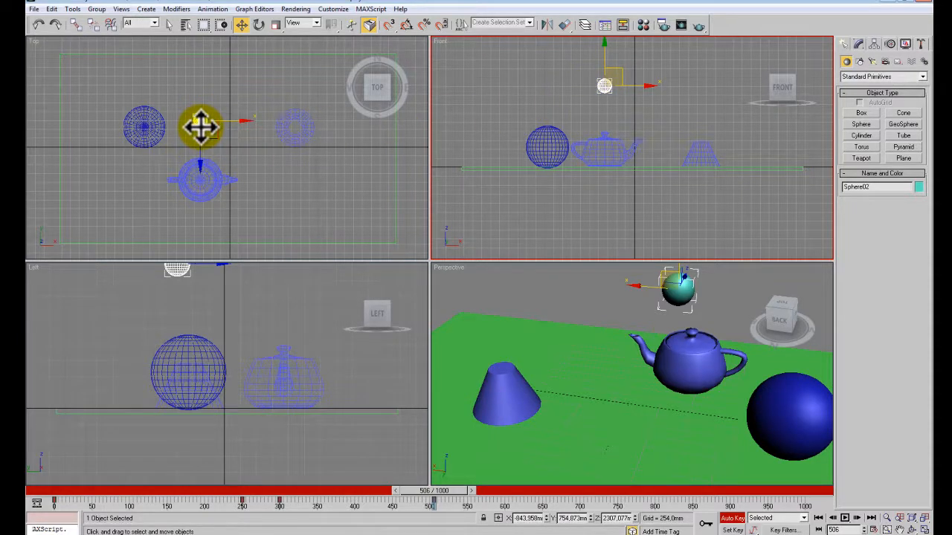
pyautogui.rightClick(206, 140)
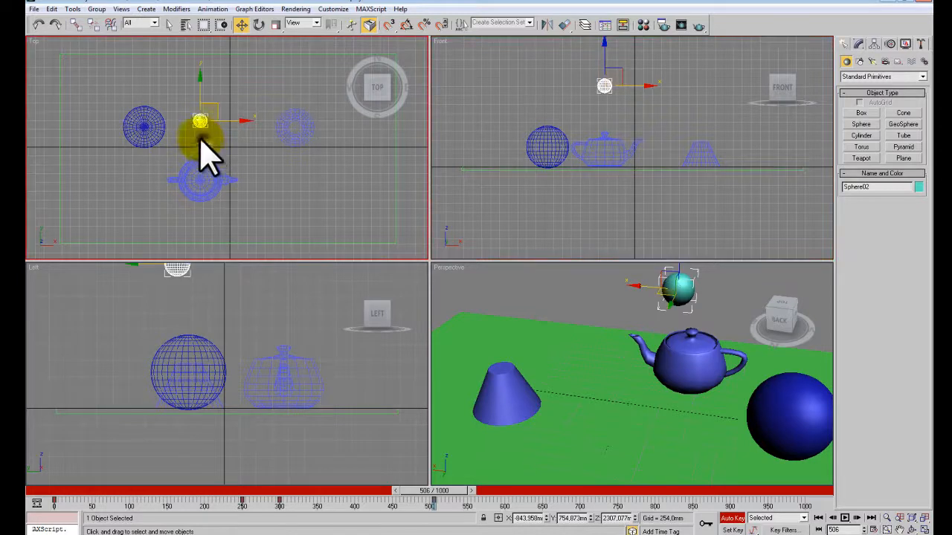
pyautogui.moveTo(200, 94); pyautogui.dragTo(205, 151)
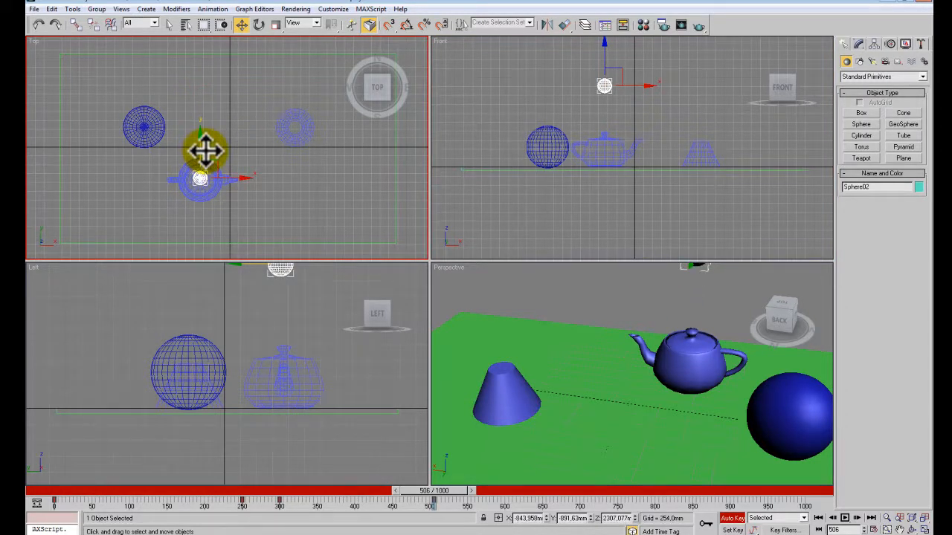
# - At frame 586, lower the small sphere onto the teapot's lid in the Front view
pyautogui.moveTo(452, 492); pyautogui.dragTo(518, 492)
pyautogui.rightClick(606, 59)
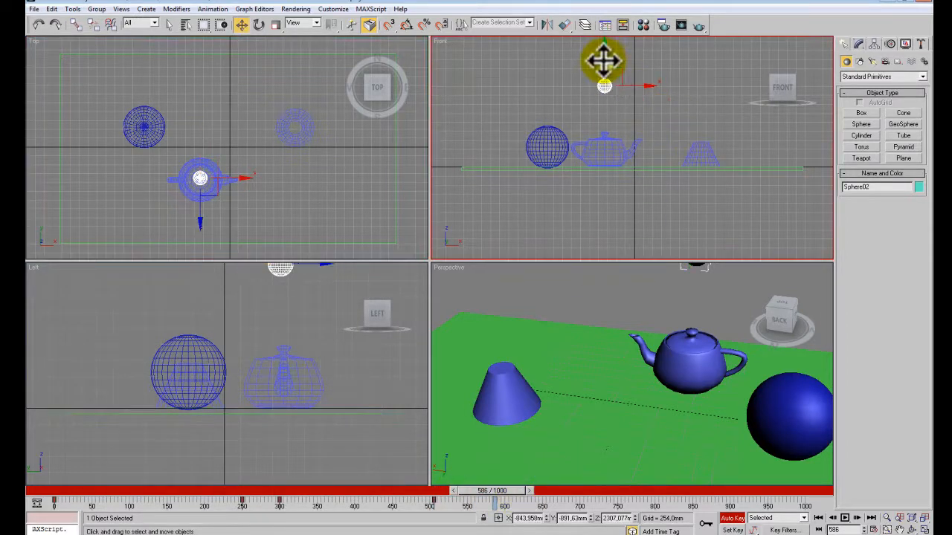
pyautogui.moveTo(603, 59); pyautogui.dragTo(611, 101)
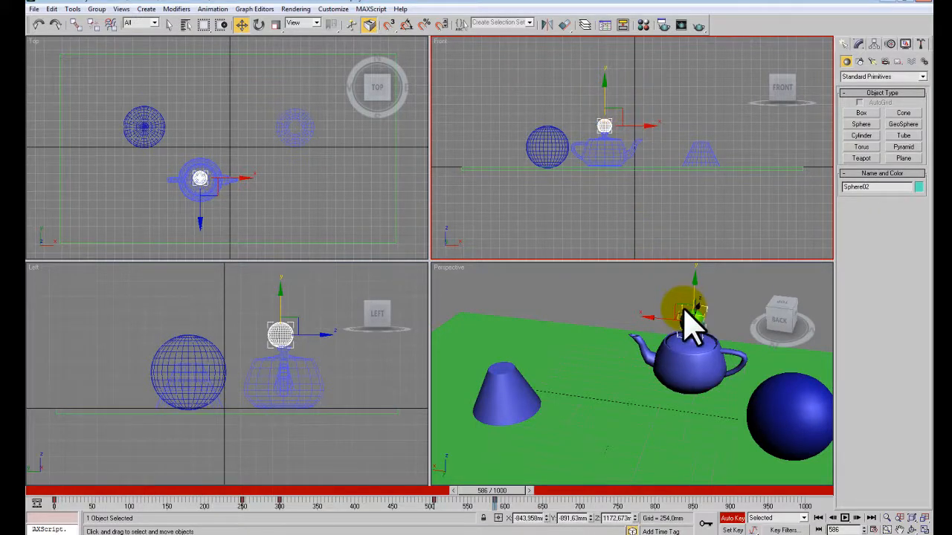
# - At frame 758, lift the small sphere off the teapot and place it high in the air between the teapot and the large sphere
pyautogui.moveTo(675, 340); pyautogui.dragTo(598, 286, button='middle')
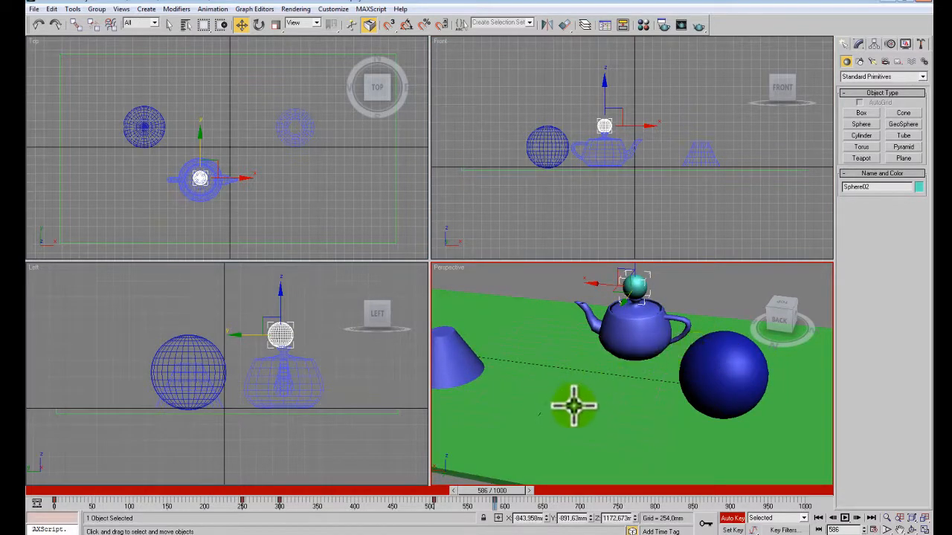
pyautogui.moveTo(502, 504); pyautogui.dragTo(629, 511)
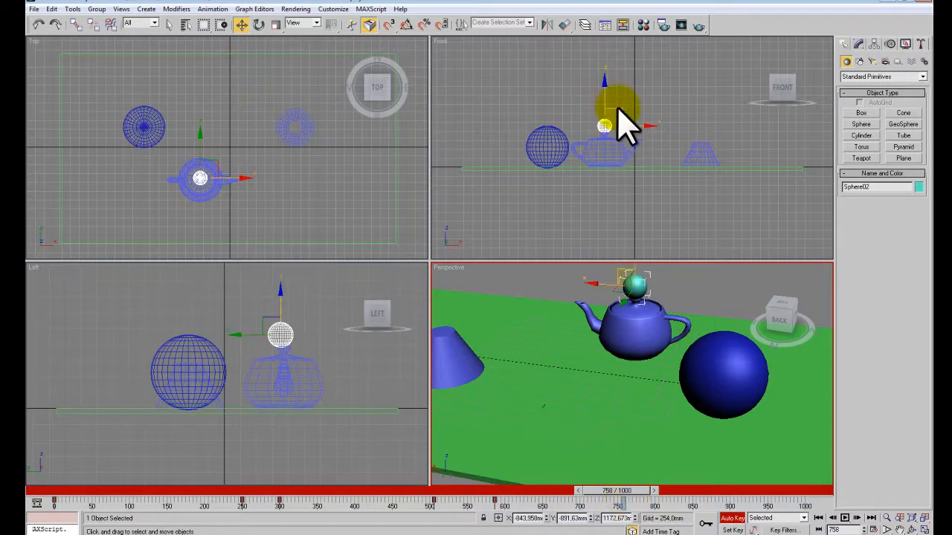
pyautogui.click(630, 128)
pyautogui.moveTo(622, 112); pyautogui.dragTo(549, 77)
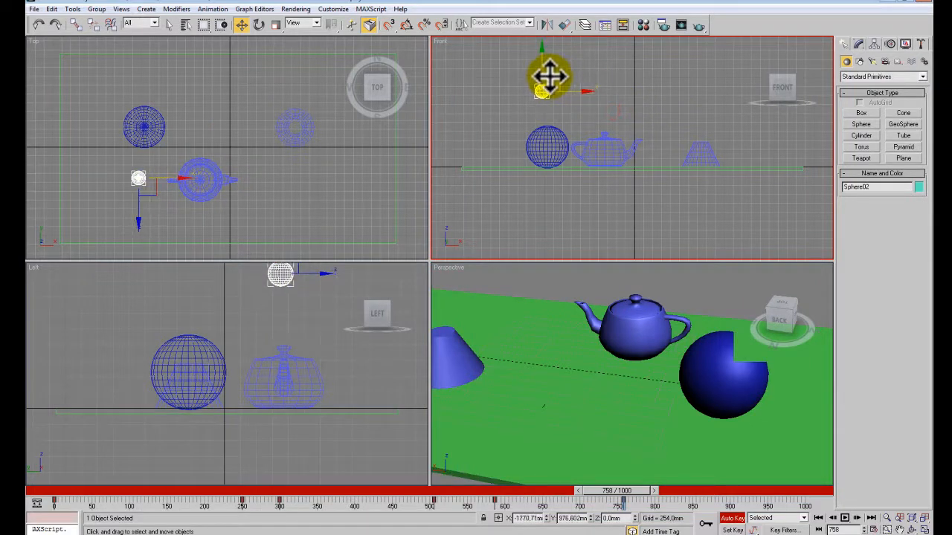
pyautogui.click(149, 190)
pyautogui.moveTo(155, 164); pyautogui.dragTo(182, 138)
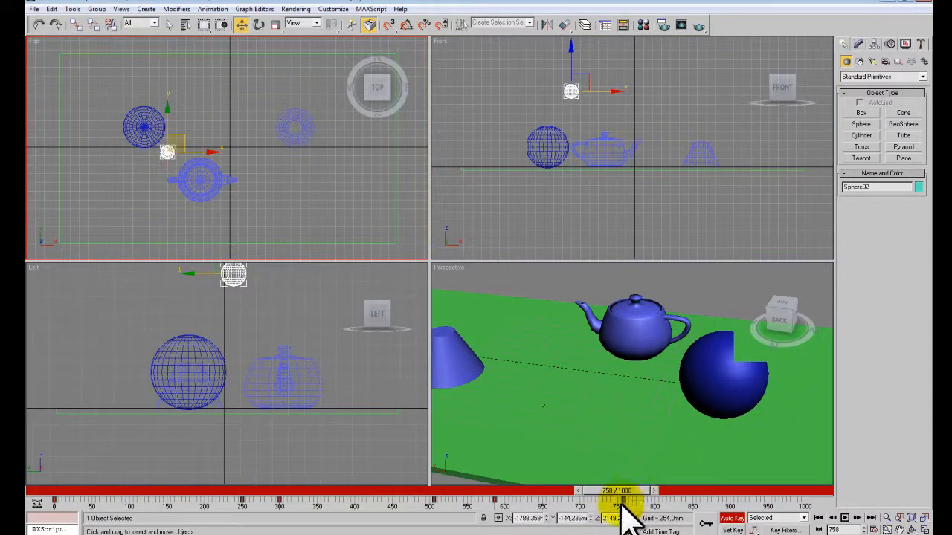
# - At frame 862, lower the small sphere until it touches the upper side of the large sphere, using the Front and Left views
pyautogui.moveTo(631, 491); pyautogui.dragTo(703, 489)
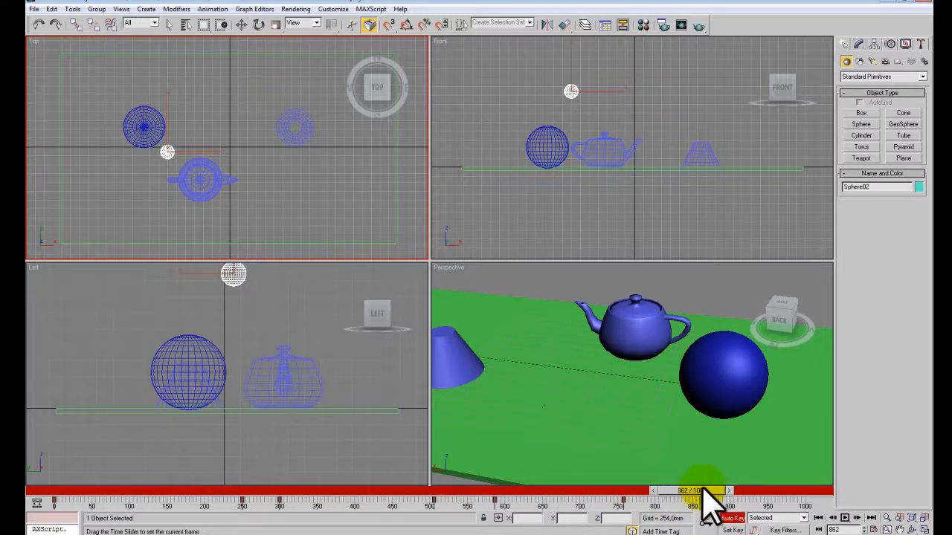
pyautogui.press('w')
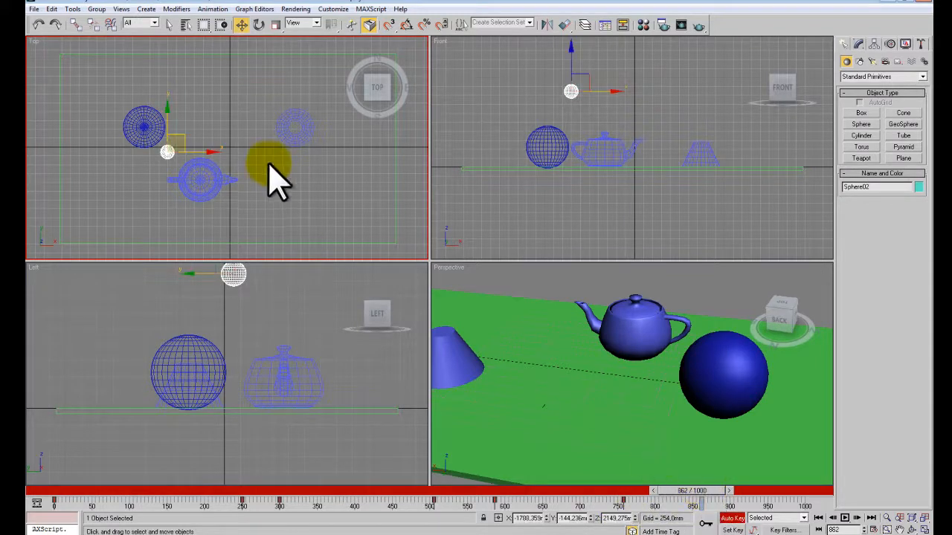
pyautogui.click(591, 86)
pyautogui.moveTo(583, 89); pyautogui.dragTo(579, 107)
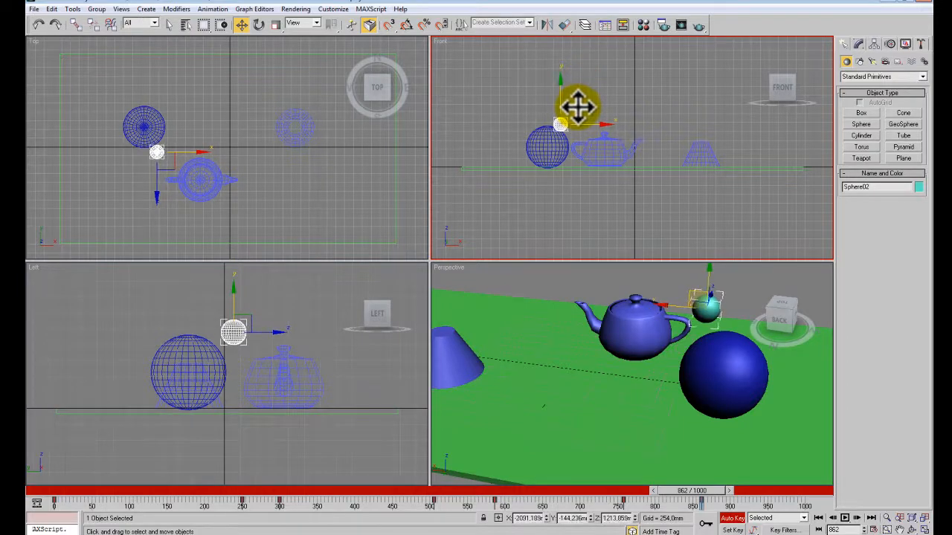
pyautogui.click(250, 318)
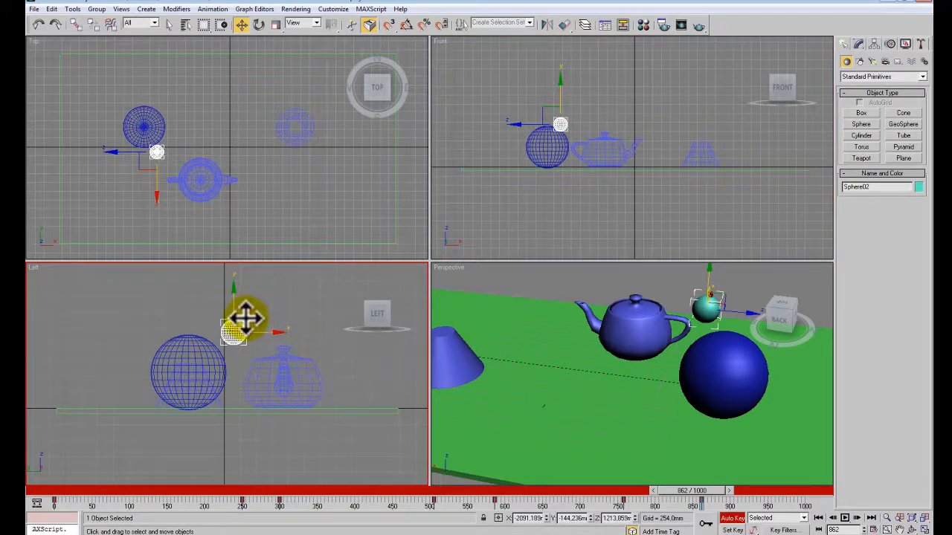
pyautogui.moveTo(247, 318); pyautogui.dragTo(237, 324)
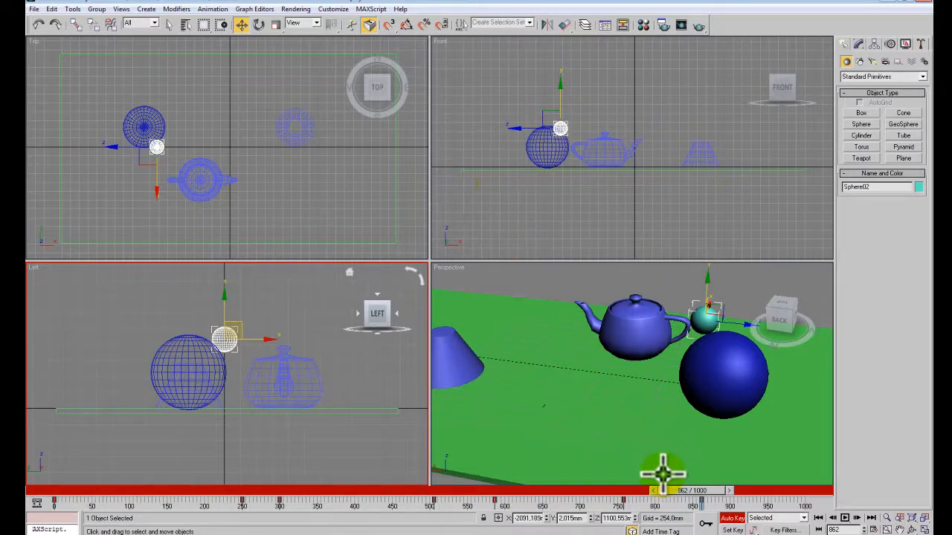
# - At frame 945, move the small sphere off the large sphere toward the open floor area, and at frame 998 lower it onto the floor
pyautogui.moveTo(685, 492); pyautogui.dragTo(749, 493)
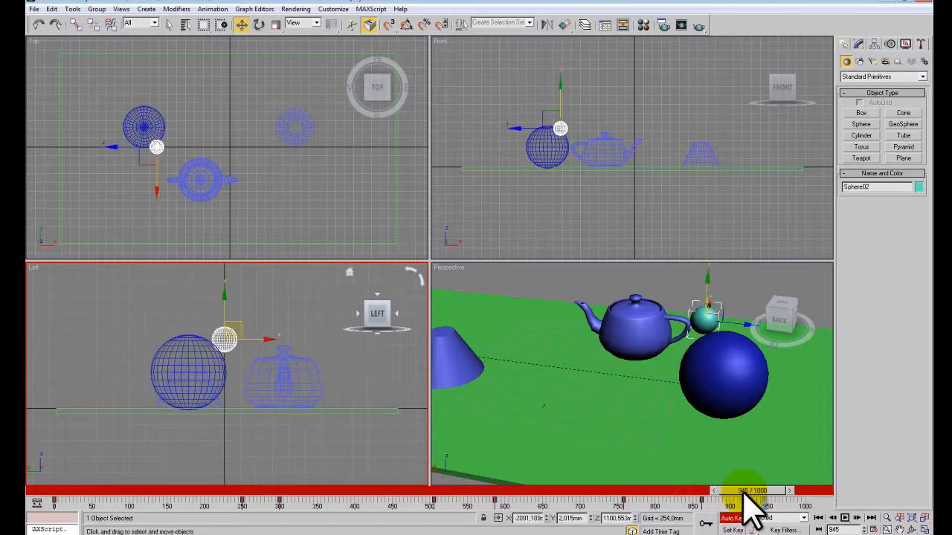
pyautogui.moveTo(156, 148); pyautogui.dragTo(234, 93)
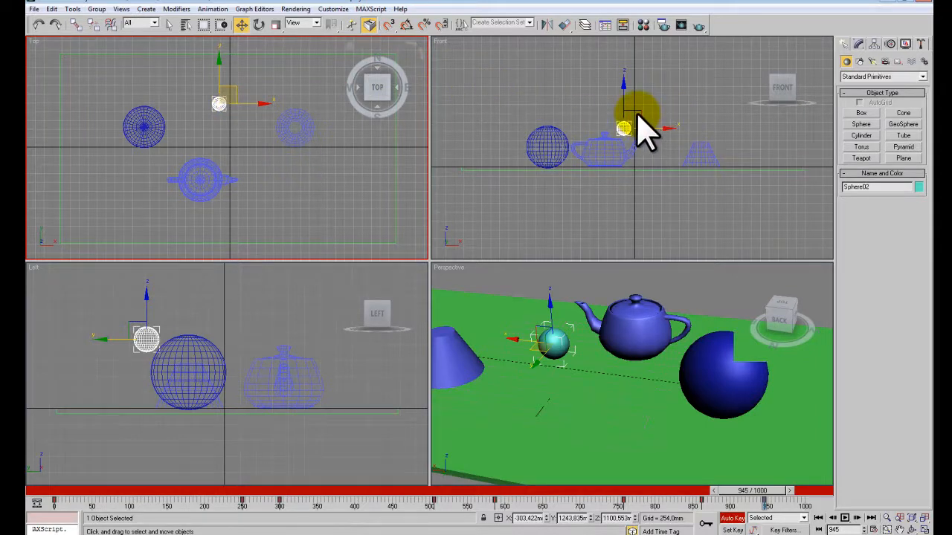
pyautogui.moveTo(754, 492); pyautogui.dragTo(792, 498)
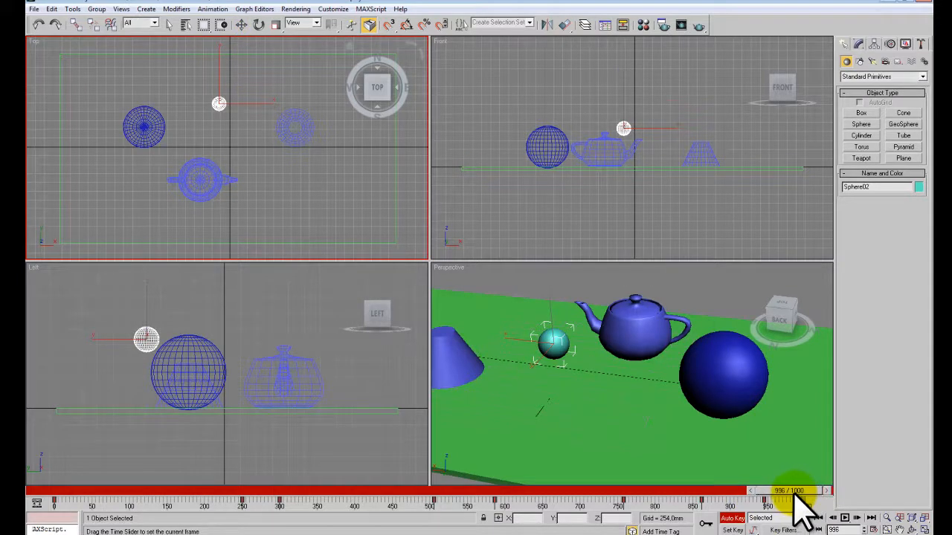
pyautogui.press('w')
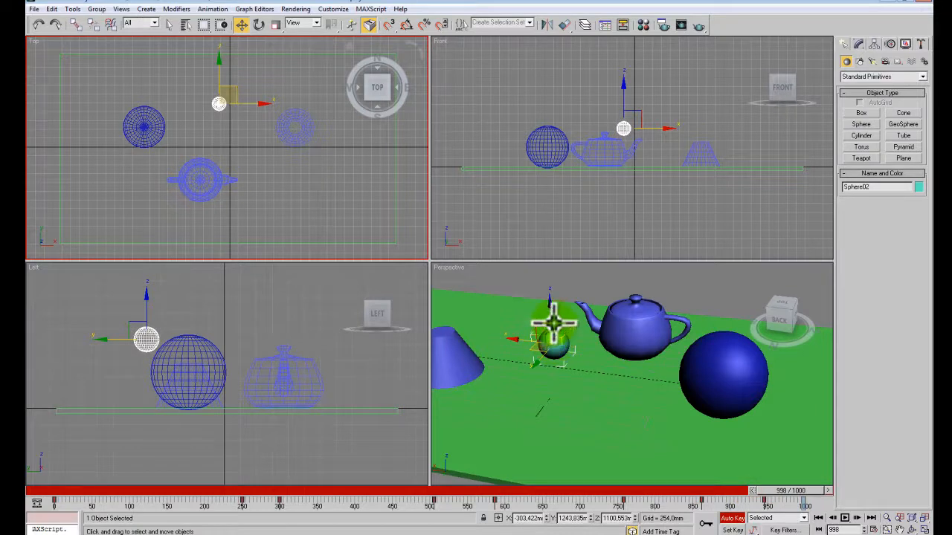
pyautogui.moveTo(551, 320); pyautogui.dragTo(534, 372)
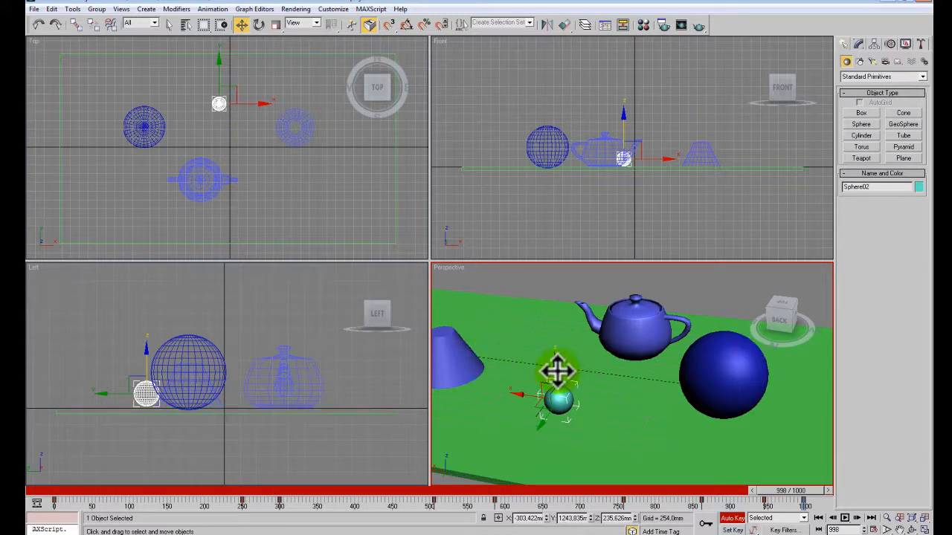
pyautogui.moveTo(557, 370); pyautogui.dragTo(554, 374)
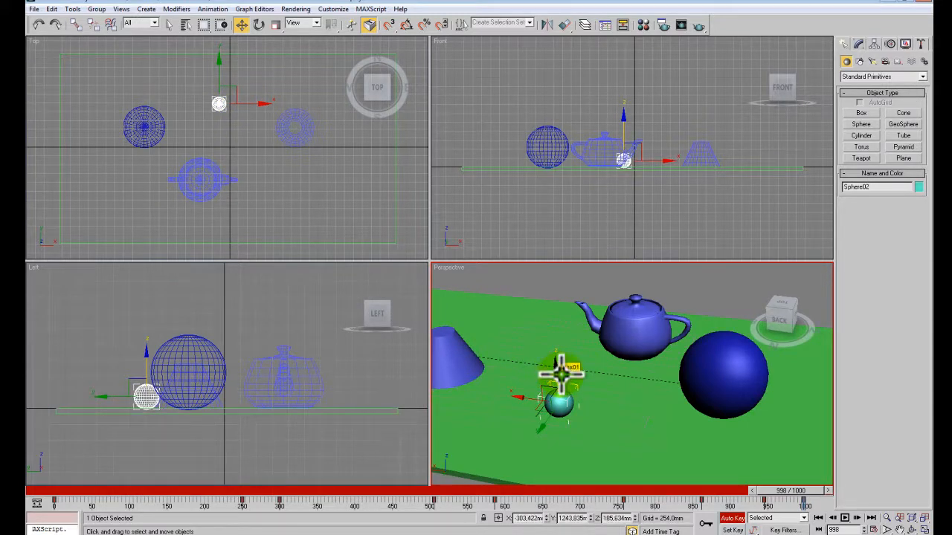
# - Turn off Auto Key and play the animation in a maximized Perspective view showing the whole floor
pyautogui.click(733, 518)
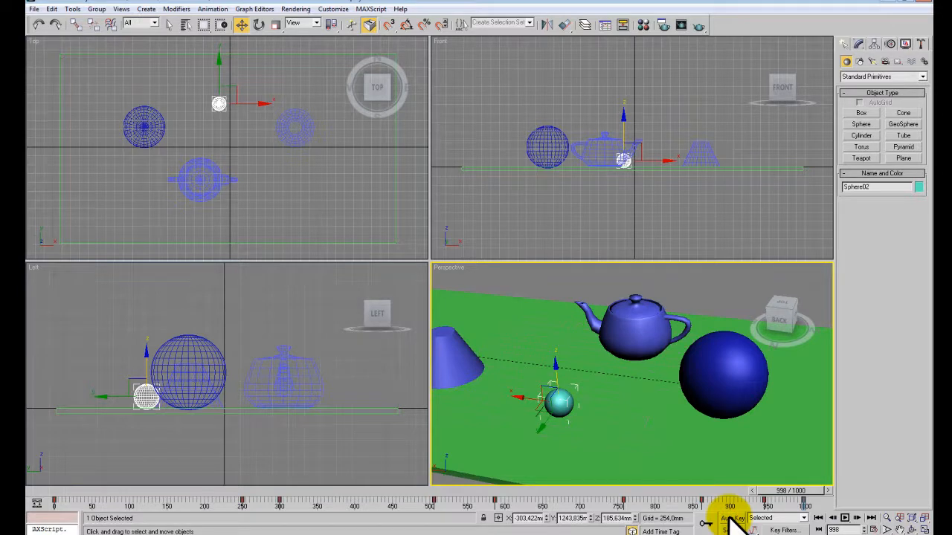
pyautogui.click(924, 529)
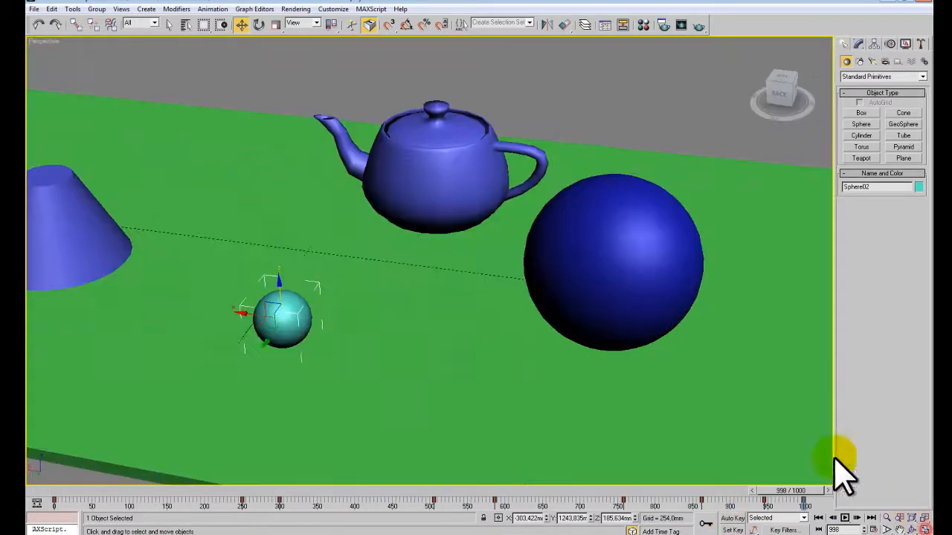
pyautogui.click(847, 519)
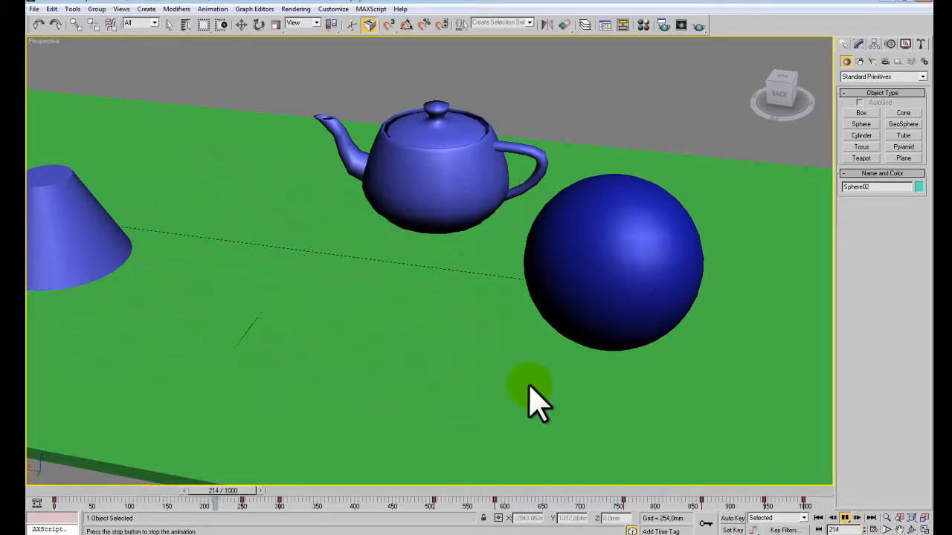
pyautogui.scroll(-5, 535, 401)
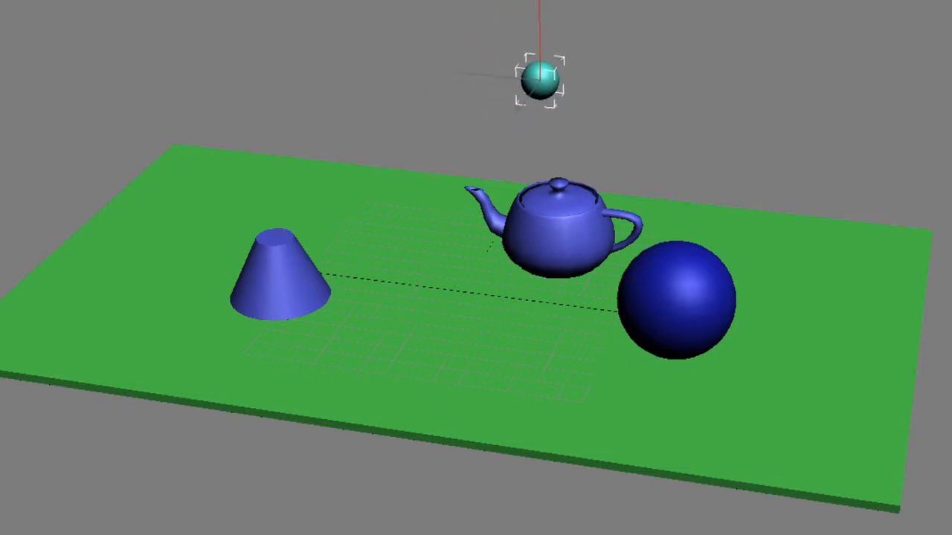
pyautogui.press('/')
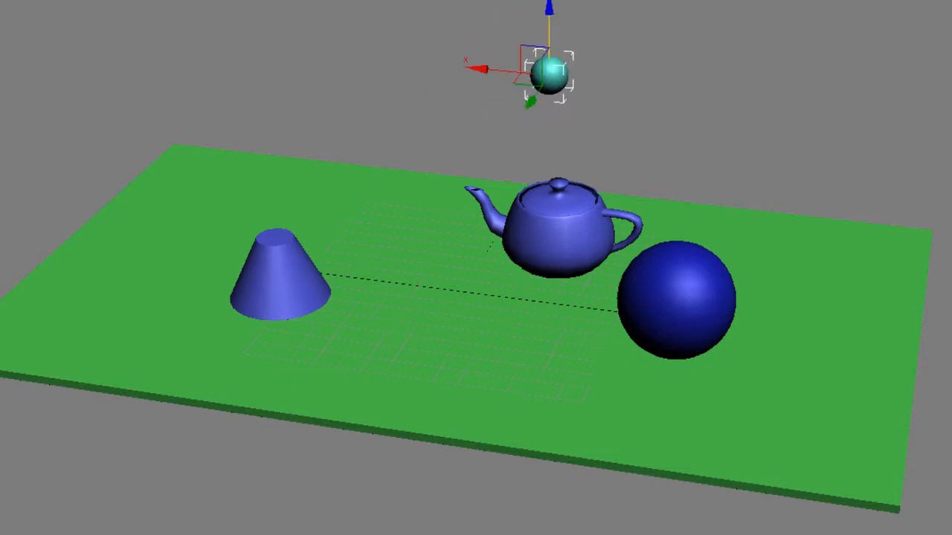